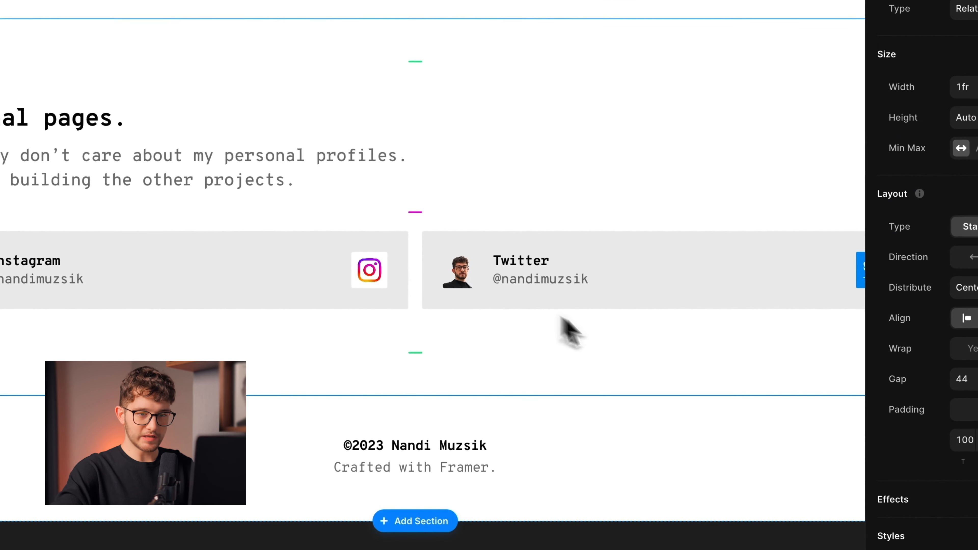
Add a link to the credit text in the page footer.
{"action": "scroll", "coordinate": [546, 331], "scroll_direction": "down", "scroll_amount": 4}
{"action": "double_click", "coordinate": [431, 327]}
{"action": "scroll", "coordinate": [431, 328], "scroll_direction": "up", "scroll_amount": 4}
{"action": "double_click", "coordinate": [431, 327]}
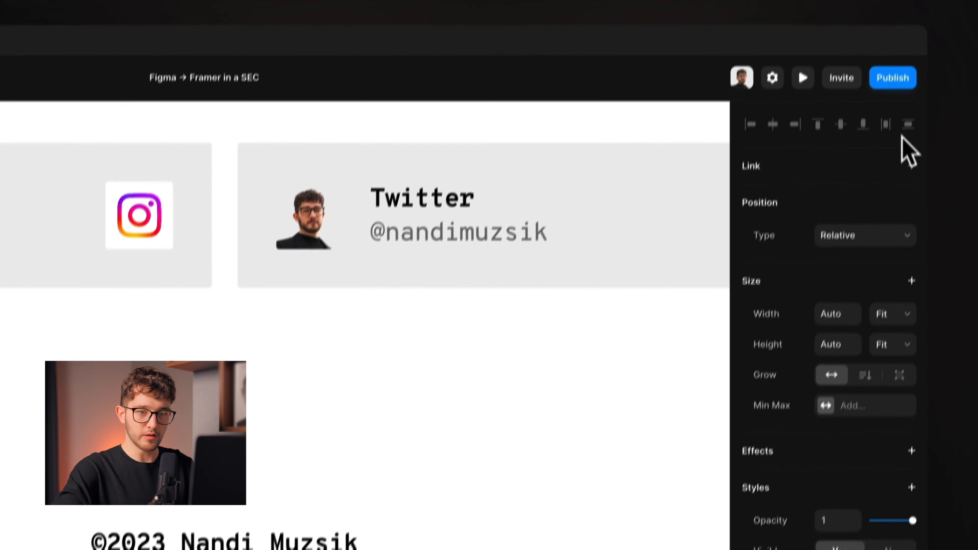
{"action": "left_click", "coordinate": [906, 196]}
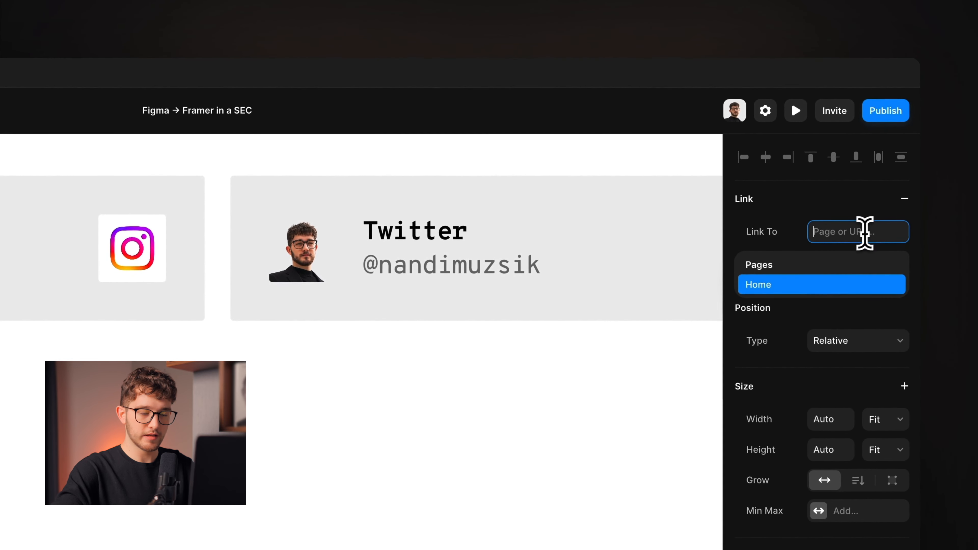
Preview the page and look through its sections from the header to the lower cards, then return to editing.
{"action": "left_click", "coordinate": [796, 110]}
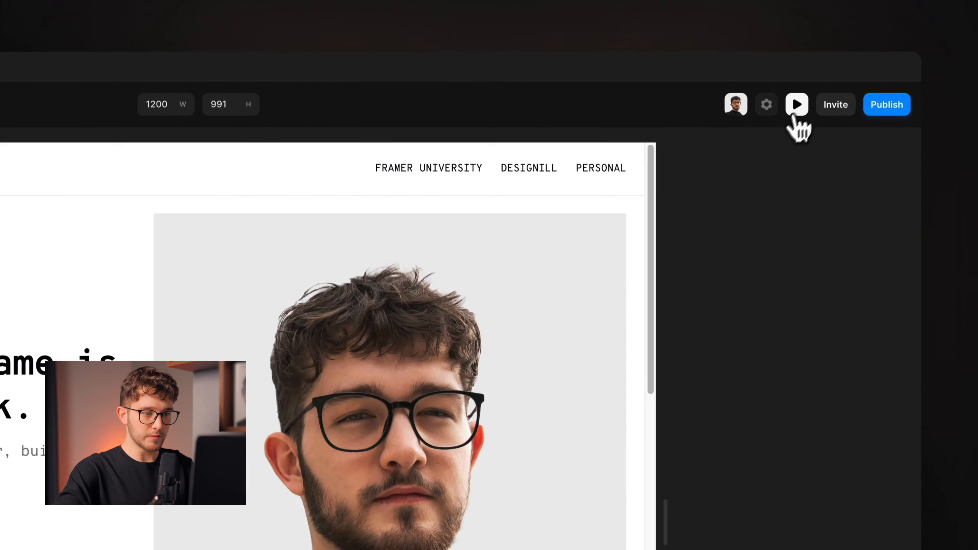
{"action": "scroll", "coordinate": [431, 361], "scroll_direction": "down", "scroll_amount": 20}
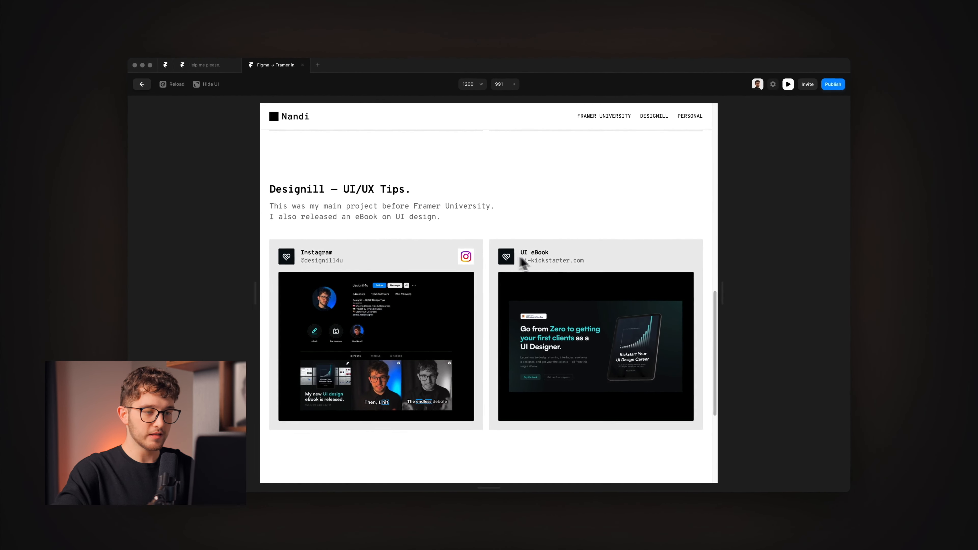
{"action": "scroll", "coordinate": [528, 263], "scroll_direction": "down", "scroll_amount": 5}
{"action": "scroll", "coordinate": [531, 381], "scroll_direction": "up", "scroll_amount": 8}
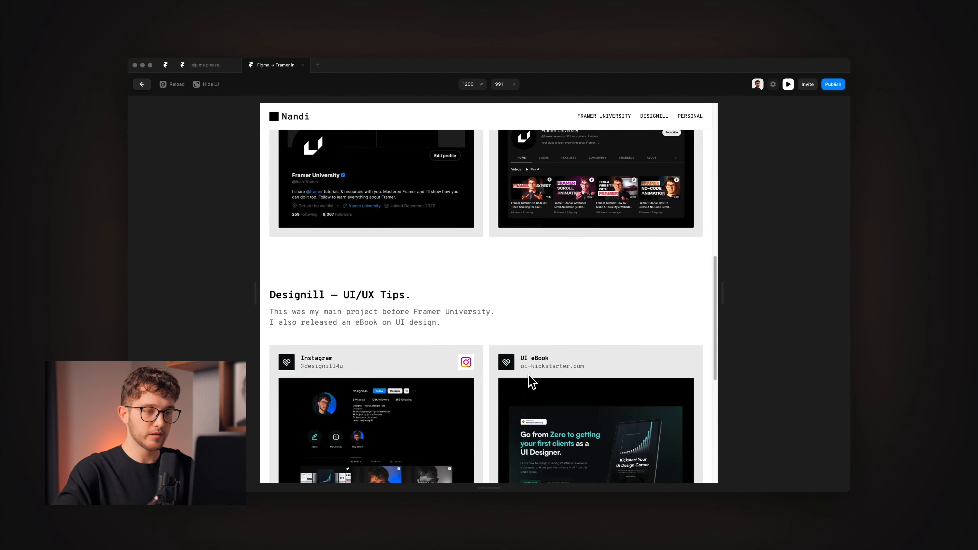
{"action": "scroll", "coordinate": [531, 381], "scroll_direction": "up", "scroll_amount": 10}
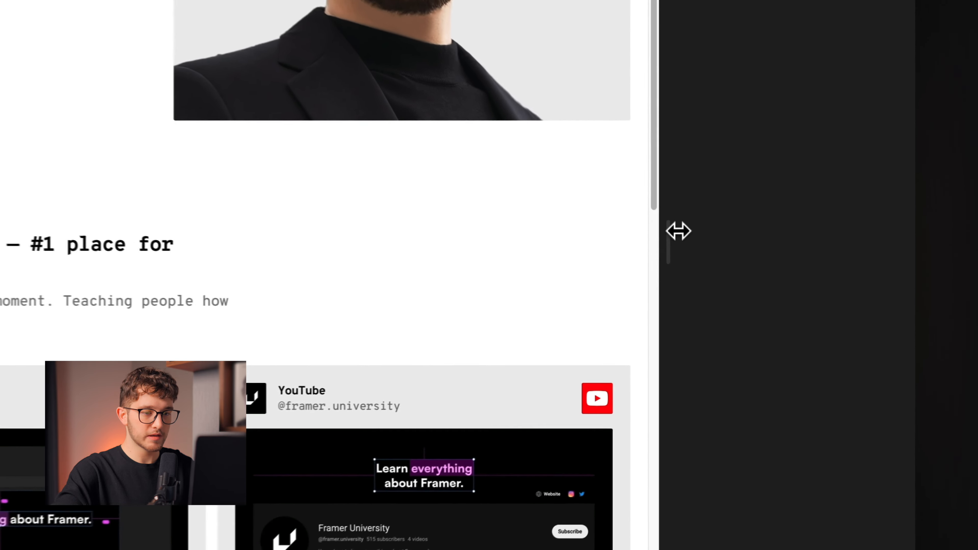
{"action": "left_click", "coordinate": [798, 106]}
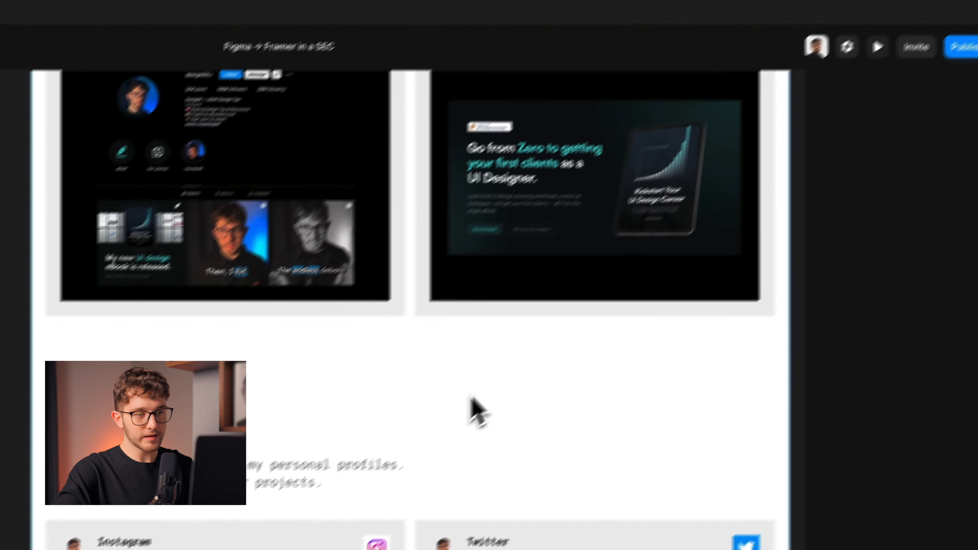
Open the header's LET'S CONNECT button component to inspect its variants, then return to the Home page.
{"action": "scroll", "coordinate": [524, 359], "scroll_direction": "down", "scroll_amount": 5}
{"action": "scroll", "coordinate": [528, 352], "scroll_direction": "up", "scroll_amount": 4}
{"action": "scroll", "coordinate": [528, 351], "scroll_direction": "up", "scroll_amount": 5}
{"action": "left_click", "coordinate": [491, 175]}
{"action": "scroll", "coordinate": [491, 174], "scroll_direction": "up", "scroll_amount": 9}
{"action": "left_click", "coordinate": [604, 362]}
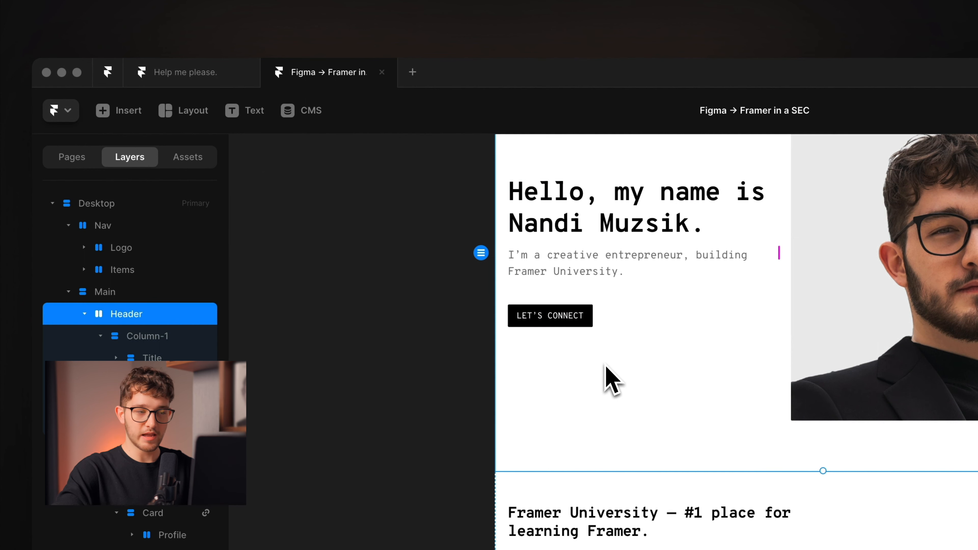
{"action": "double_click", "coordinate": [574, 316]}
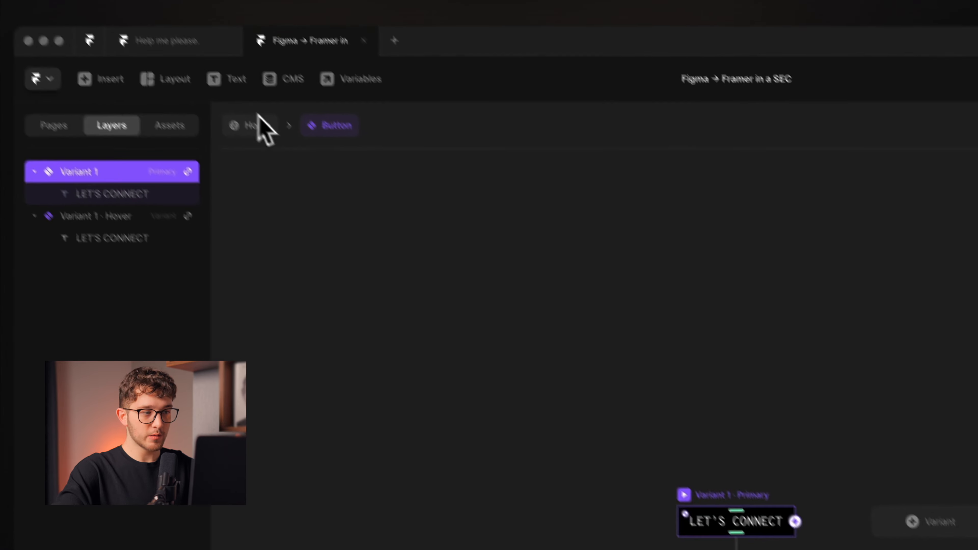
{"action": "left_click", "coordinate": [258, 120]}
Add a hover effect with a scale of 1.02 to the Twitter card in the Framer University section.
{"action": "scroll", "coordinate": [561, 368], "scroll_direction": "down", "scroll_amount": 5}
{"action": "left_click", "coordinate": [489, 287]}
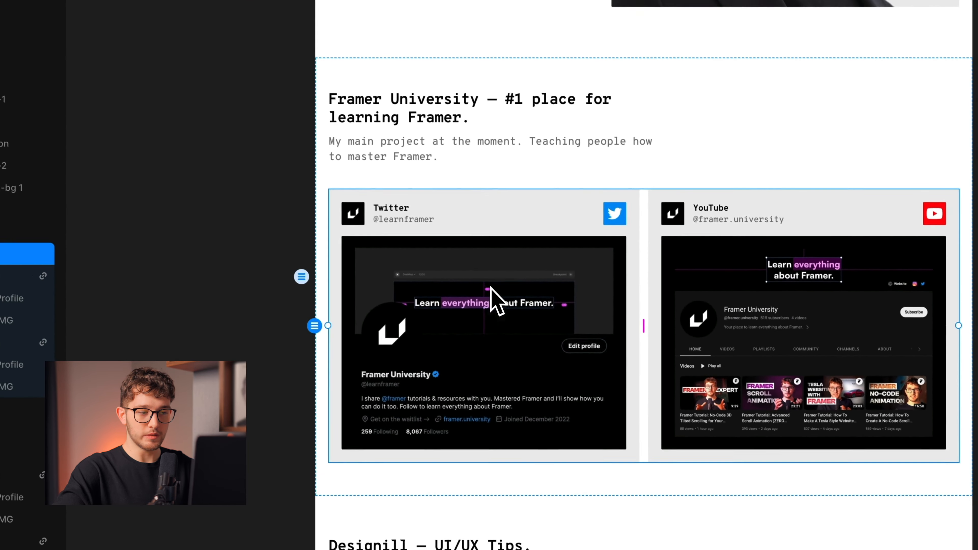
{"action": "left_click", "coordinate": [515, 273]}
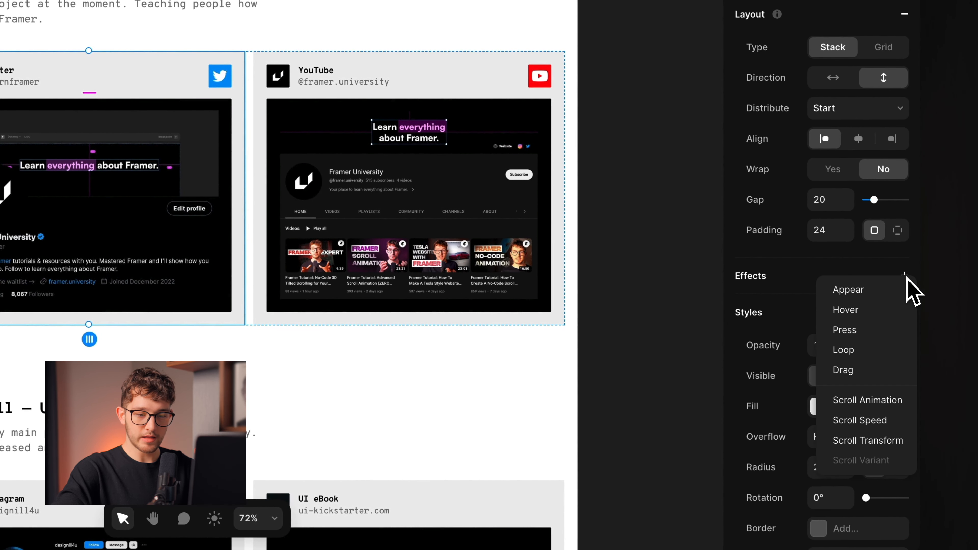
{"action": "left_click", "coordinate": [881, 319]}
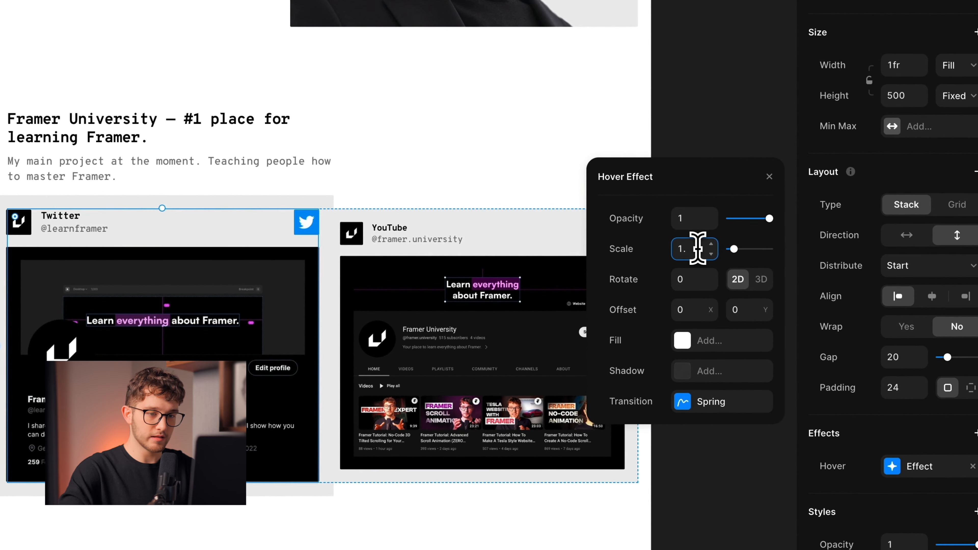
{"action": "key", "text": "Return"}
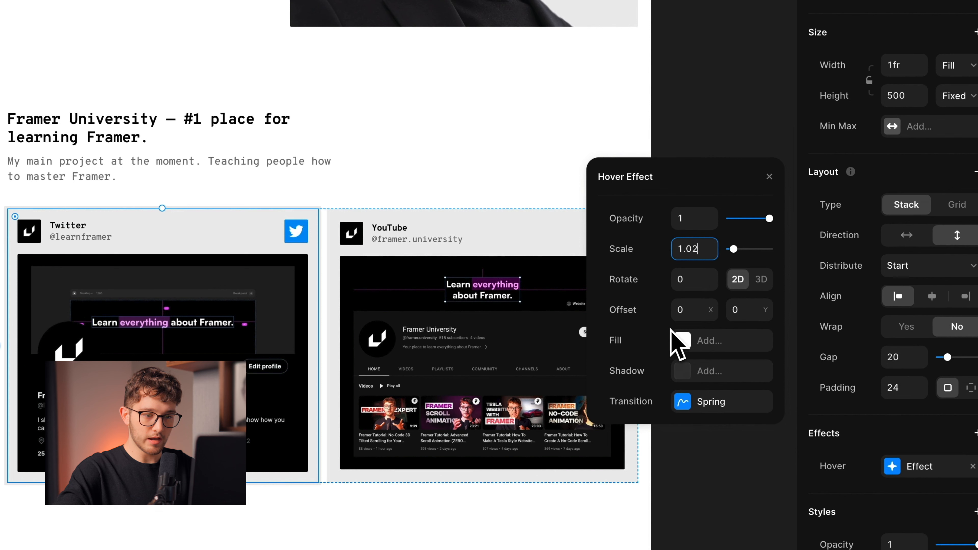
Set the Twitter card's hover fill to light grey #E3E3E3 and close the effect settings.
{"action": "left_click", "coordinate": [716, 348]}
{"action": "left_click", "coordinate": [706, 344]}
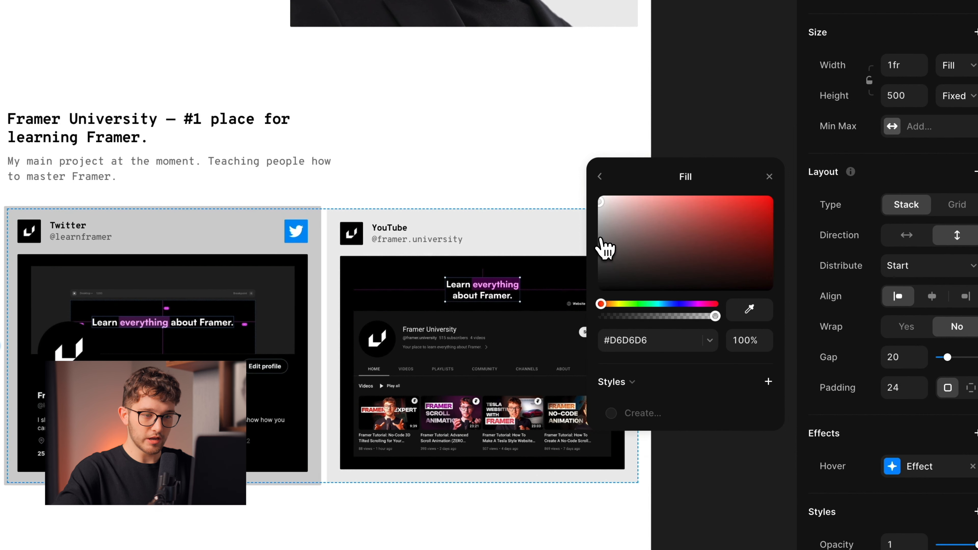
{"action": "left_click_drag", "start_coordinate": [601, 205], "coordinate": [602, 203]}
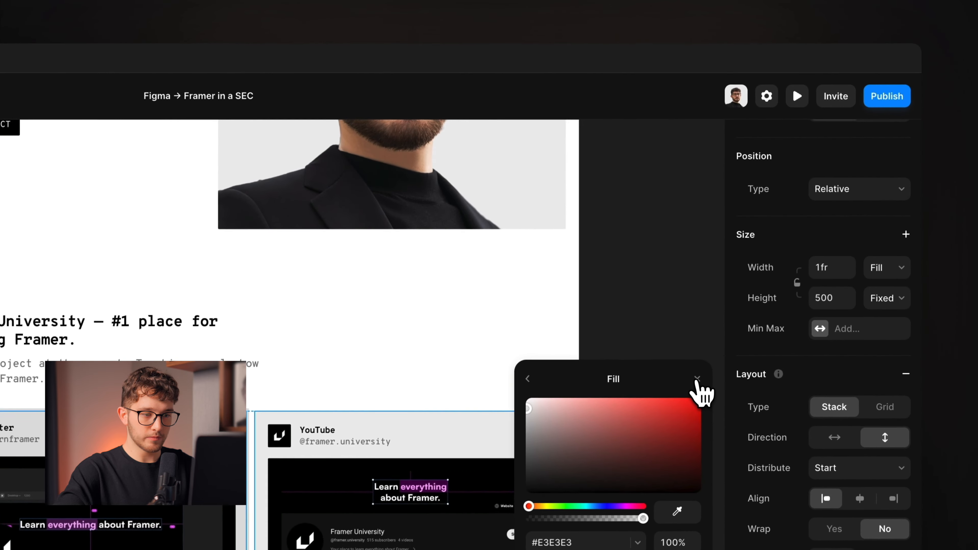
{"action": "left_click", "coordinate": [770, 176]}
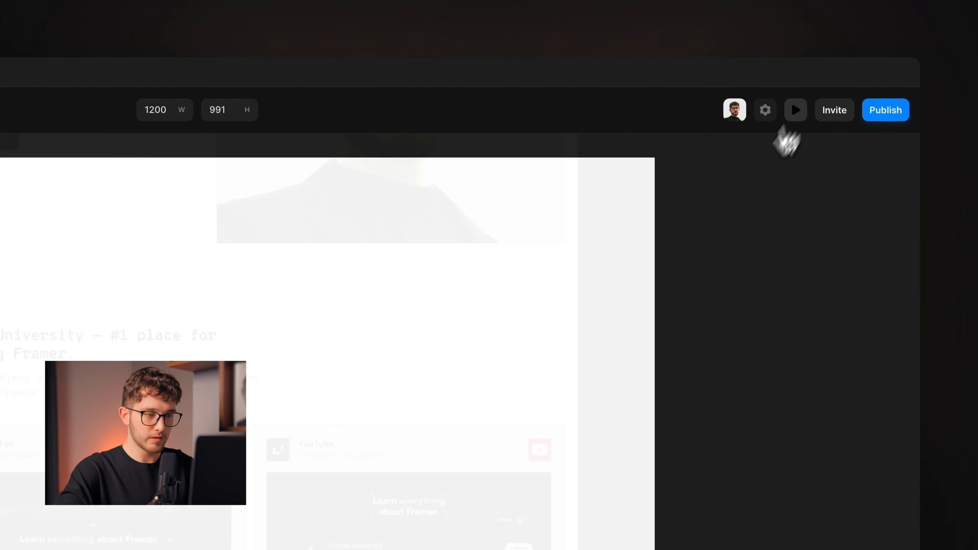
Preview the page to test the Twitter card's hover effect, then return to editing.
{"action": "left_click", "coordinate": [796, 104]}
{"action": "scroll", "coordinate": [545, 371], "scroll_direction": "down", "scroll_amount": 10}
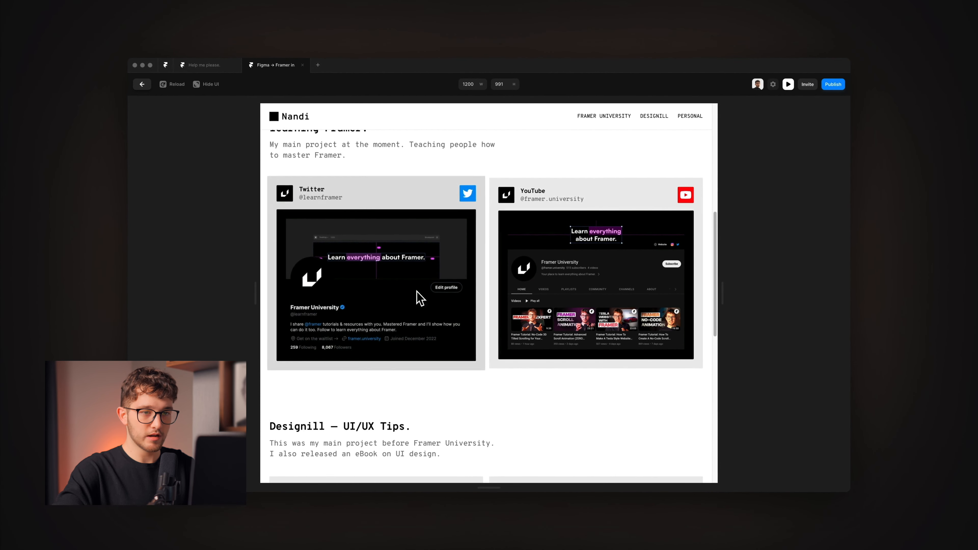
{"action": "left_click", "coordinate": [788, 85]}
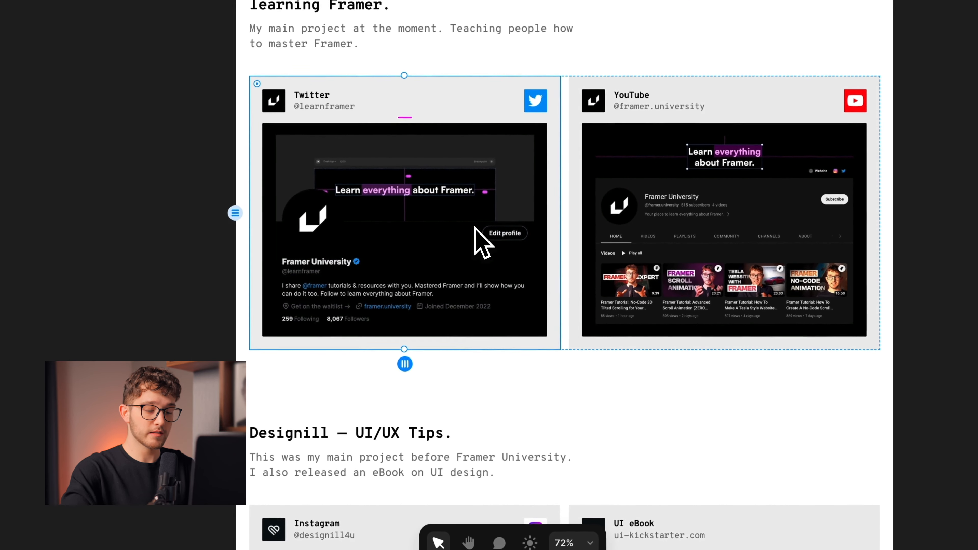
Copy the effects of the Twitter card and paste them onto the YouTube card beside it.
{"action": "key", "text": "super+k"}
{"action": "type", "text": "copy effec"}
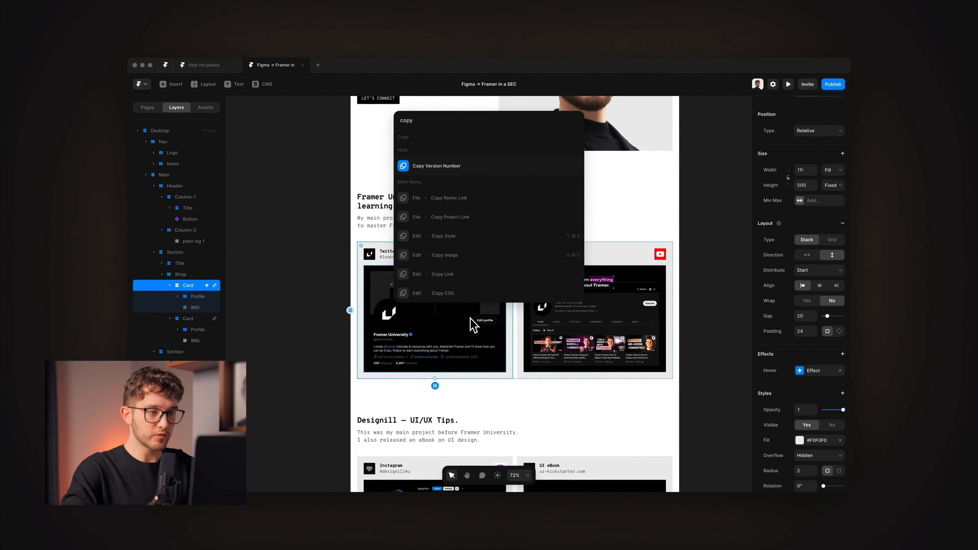
{"action": "key", "text": "Return"}
{"action": "left_click", "coordinate": [592, 256]}
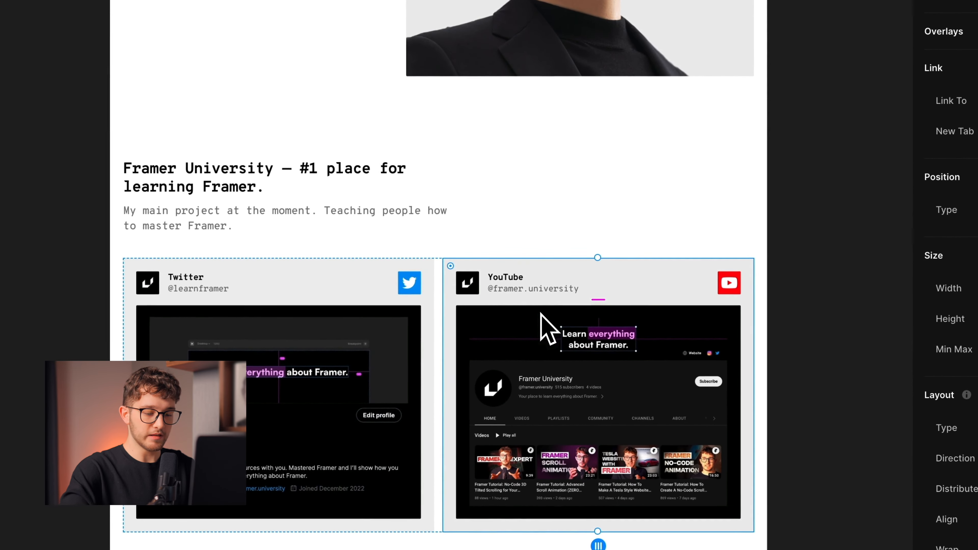
{"action": "key", "text": "super+k"}
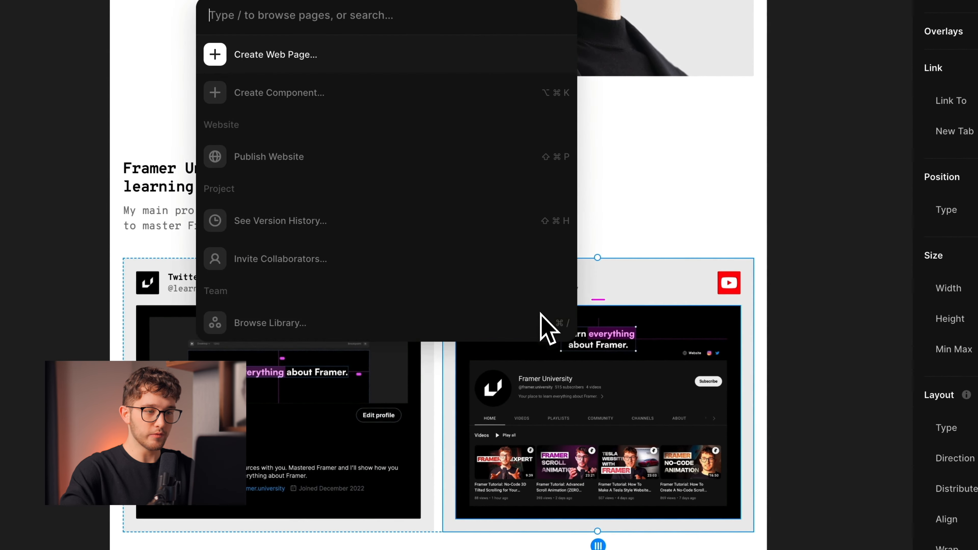
{"action": "type", "text": "paste"}
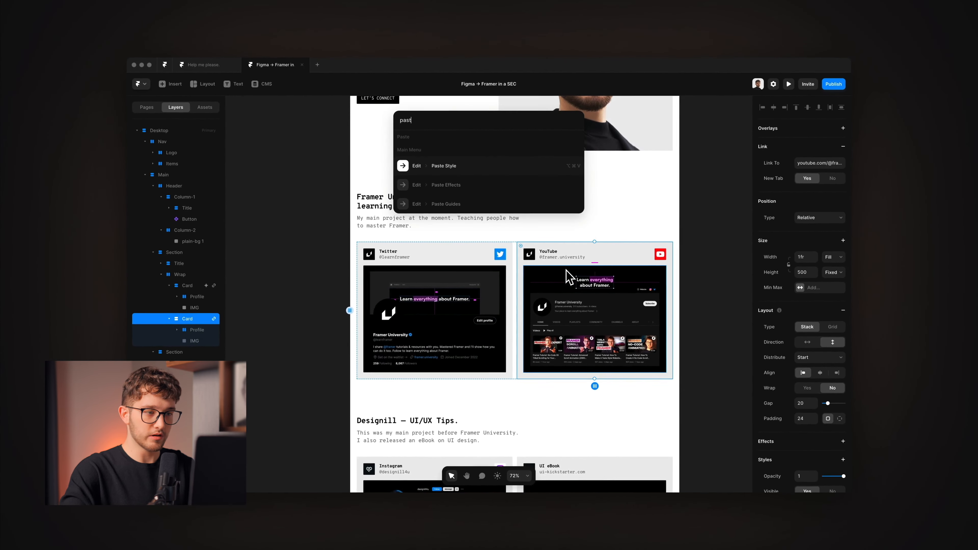
{"action": "key", "text": "Return"}
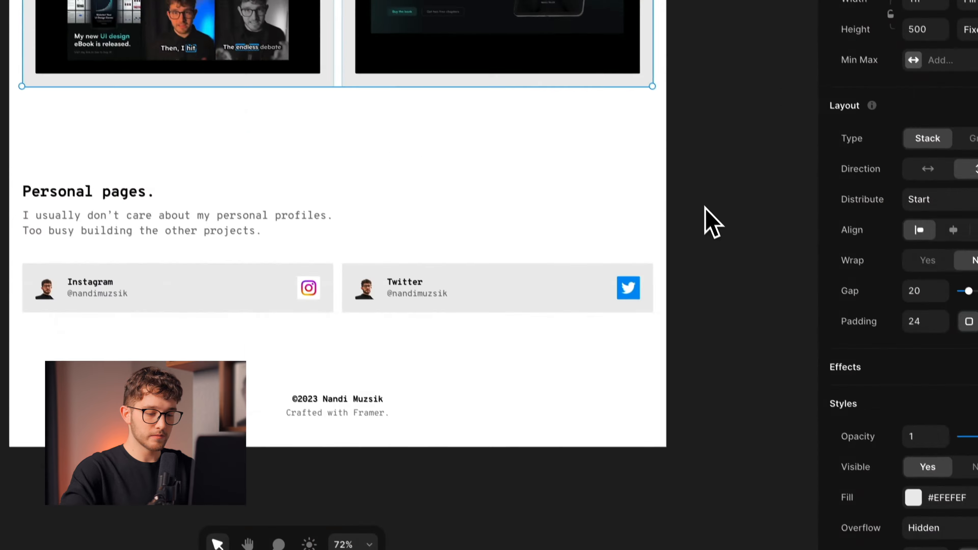
Paste the copied hover effect onto the remaining cards in the Designill and Personal pages sections.
{"action": "left_click", "coordinate": [472, 299]}
{"action": "left_click", "coordinate": [272, 287], "text": "shift"}
{"action": "key", "text": "super+k"}
{"action": "type", "text": "paste"}
{"action": "key", "text": "Return"}
Preview the page to check the card hover effects and the fixed navigation bar while moving through the sections.
{"action": "left_click", "coordinate": [600, 124]}
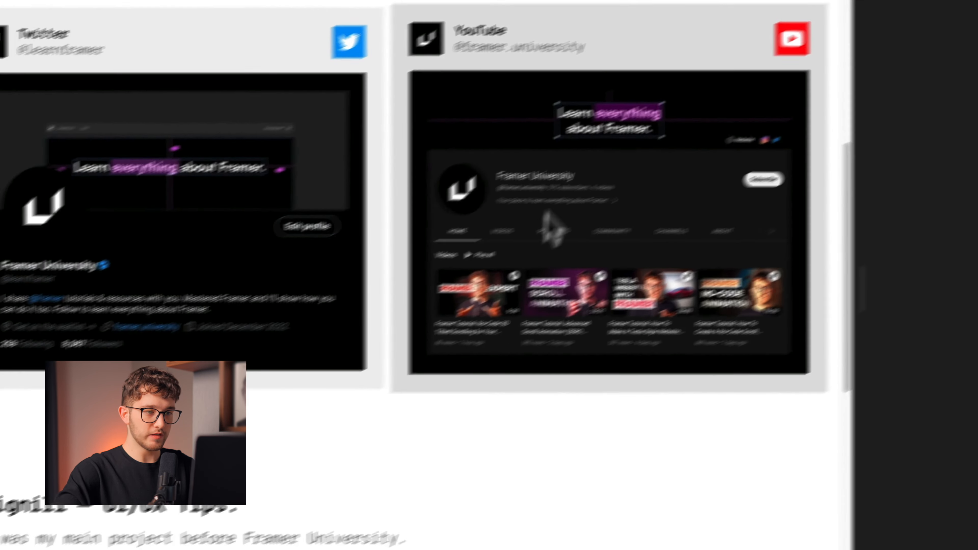
{"action": "scroll", "coordinate": [340, 192], "scroll_direction": "down", "scroll_amount": 10}
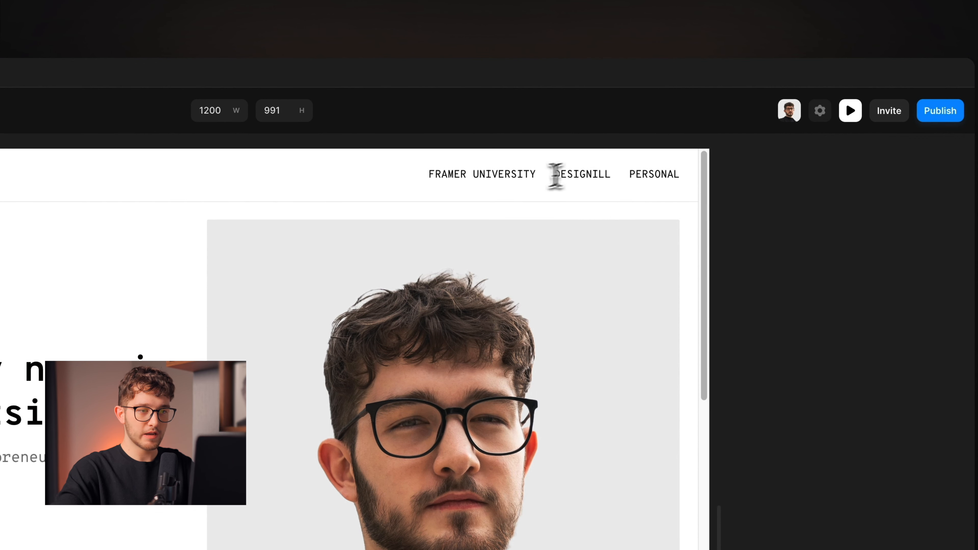
{"action": "scroll", "coordinate": [531, 284], "scroll_direction": "down", "scroll_amount": 10}
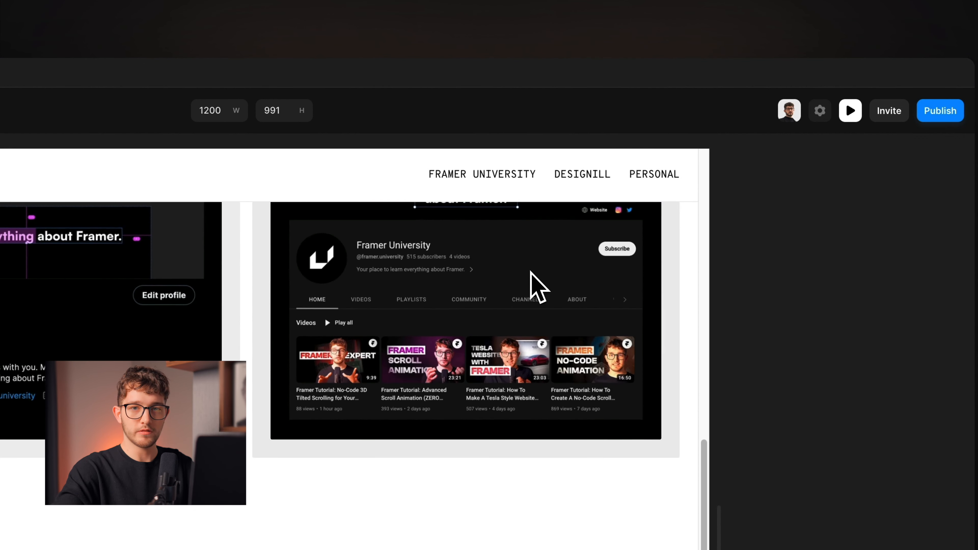
{"action": "scroll", "coordinate": [531, 284], "scroll_direction": "up", "scroll_amount": 10}
{"action": "scroll", "coordinate": [512, 439], "scroll_direction": "down", "scroll_amount": 10}
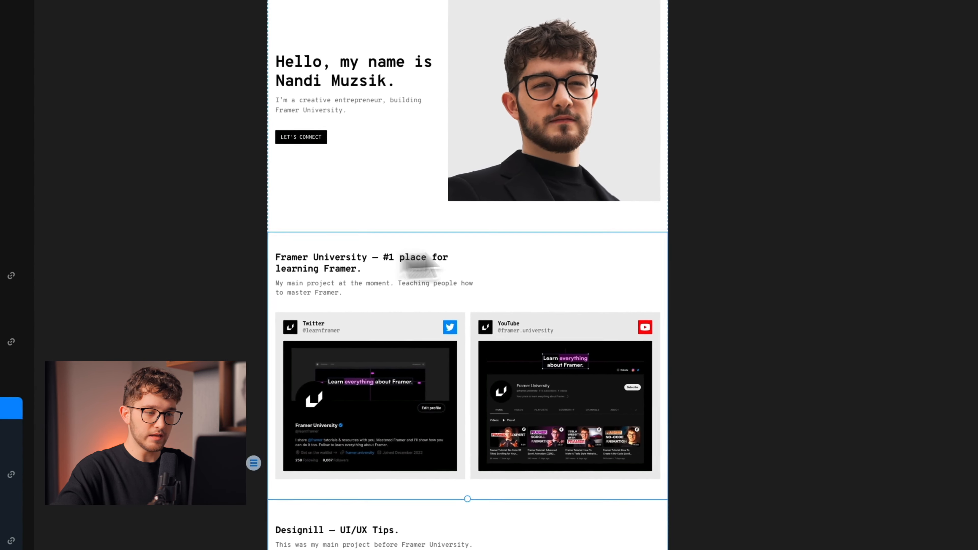
Enable Scroll Section on the Framer University section and on the Designill section.
{"action": "left_click", "coordinate": [480, 312]}
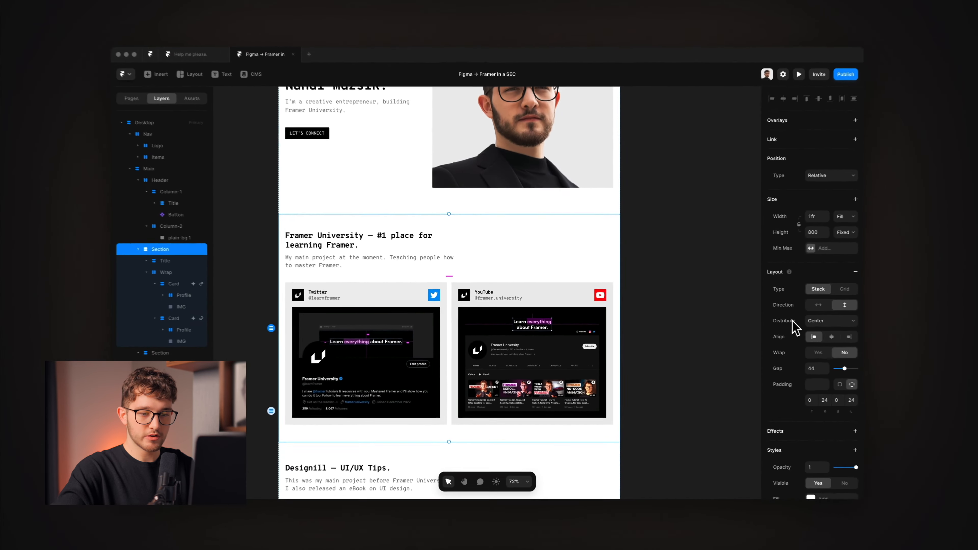
{"action": "scroll", "coordinate": [795, 328], "scroll_direction": "down", "scroll_amount": 6}
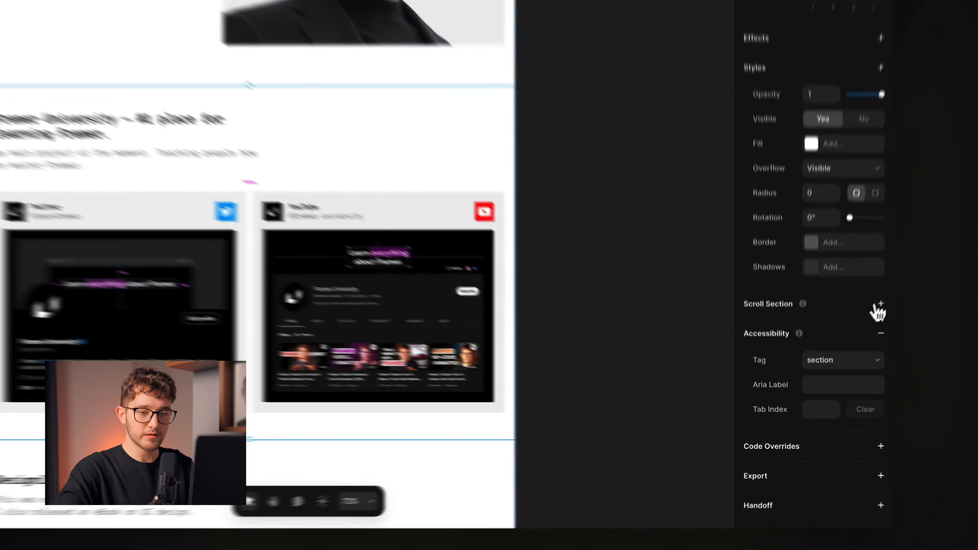
{"action": "left_click", "coordinate": [843, 353]}
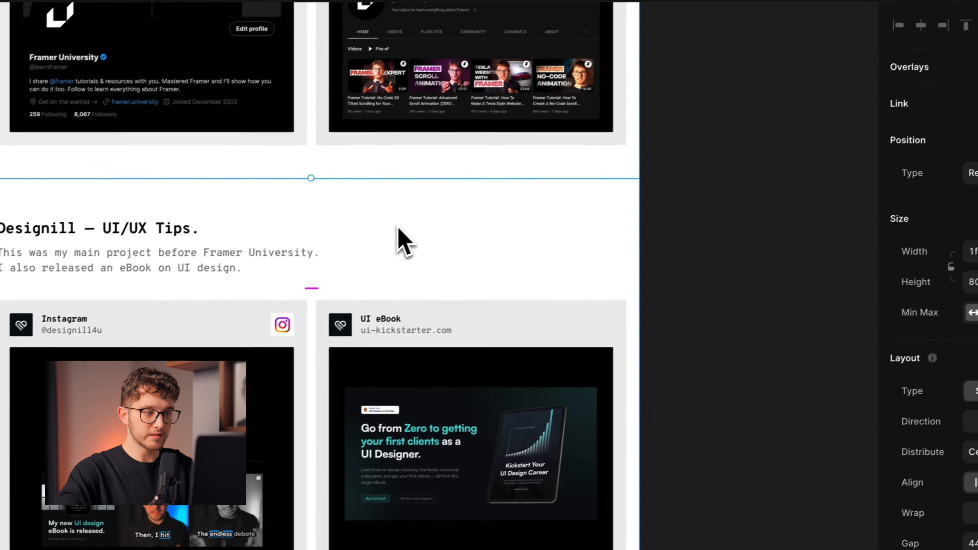
{"action": "scroll", "coordinate": [827, 300], "scroll_direction": "down", "scroll_amount": 5}
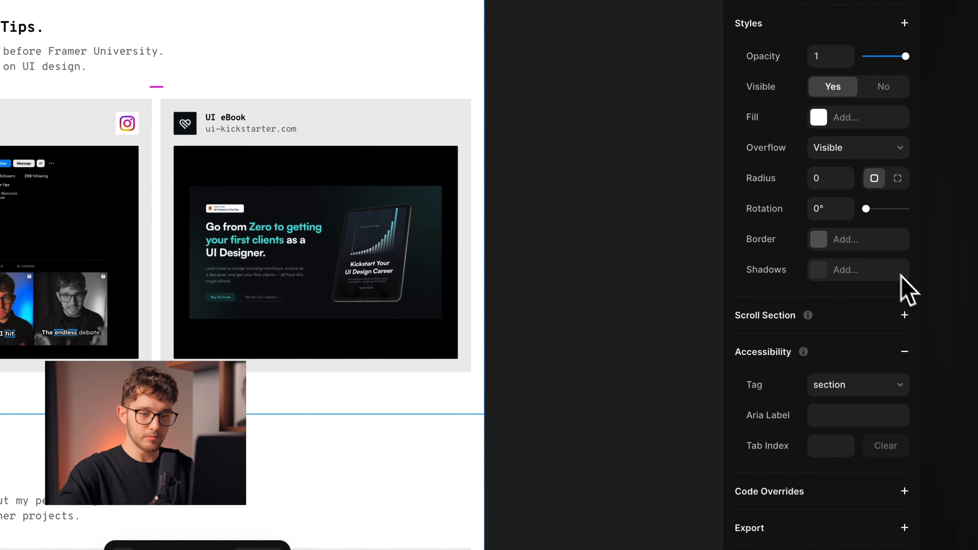
{"action": "left_click", "coordinate": [905, 315]}
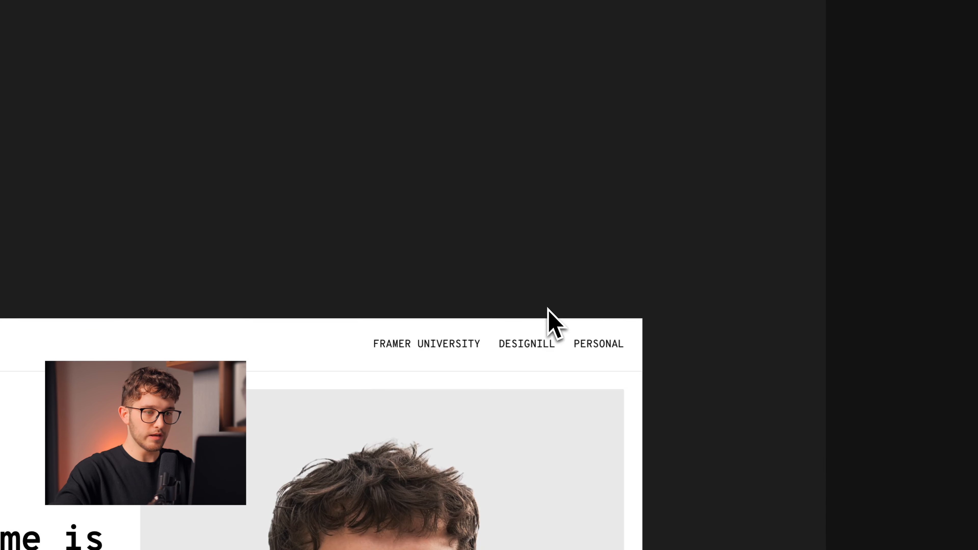
Link the FRAMER UNIVERSITY navigation item to the #framer section of the Home page.
{"action": "left_click", "coordinate": [464, 345]}
{"action": "left_click", "coordinate": [438, 346]}
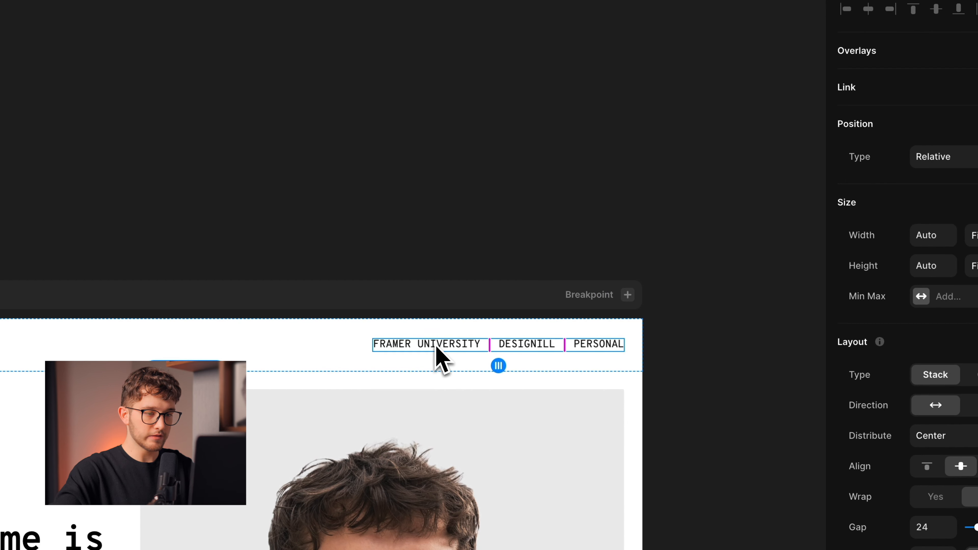
{"action": "left_click", "coordinate": [453, 346]}
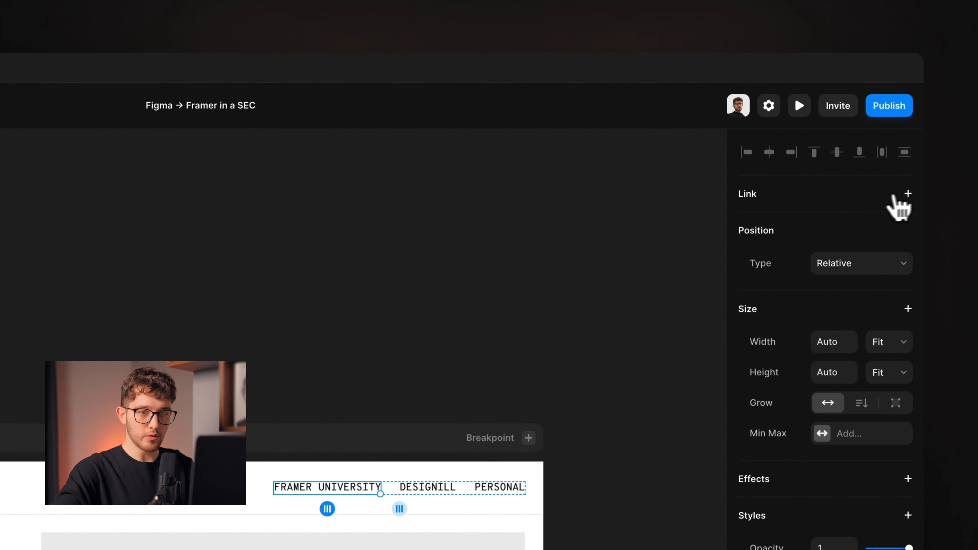
{"action": "left_click", "coordinate": [906, 198]}
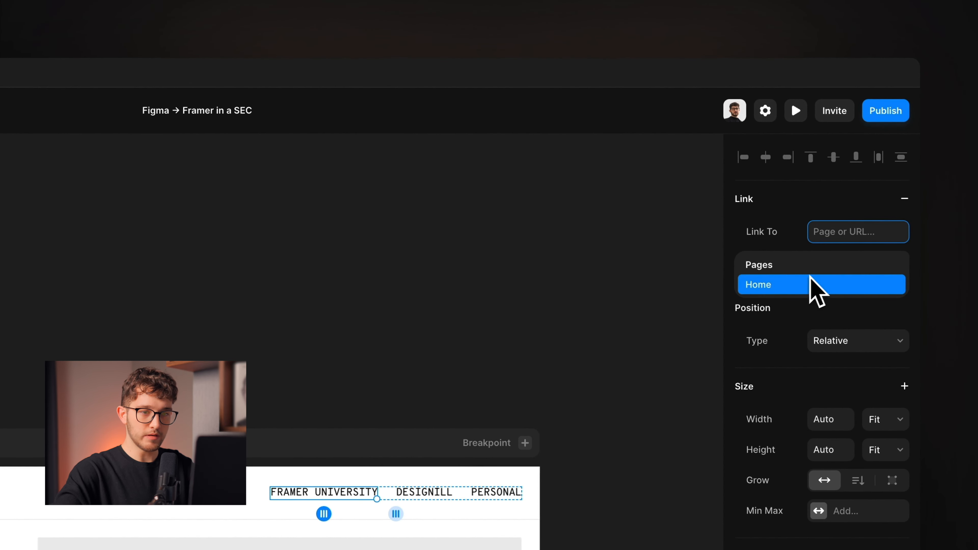
{"action": "left_click", "coordinate": [778, 288]}
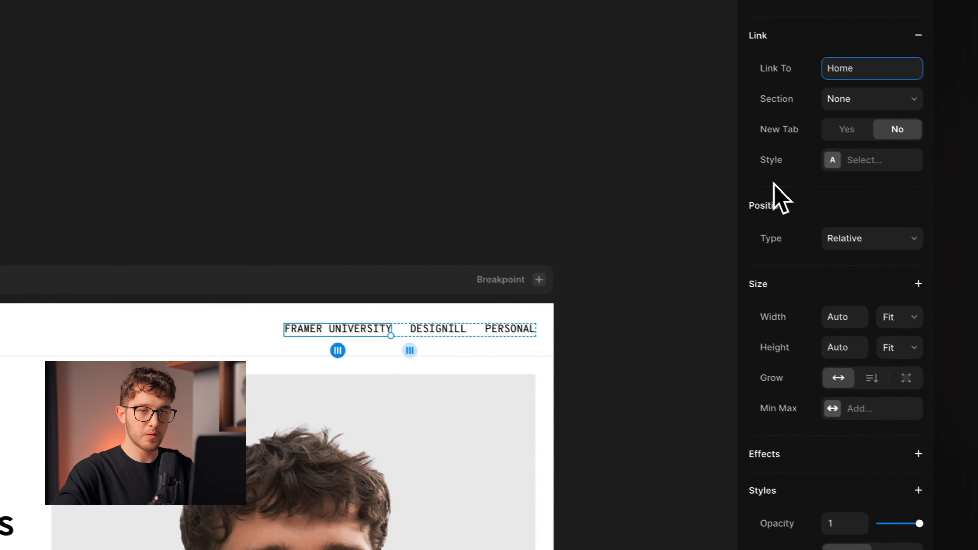
{"action": "left_click", "coordinate": [960, 156]}
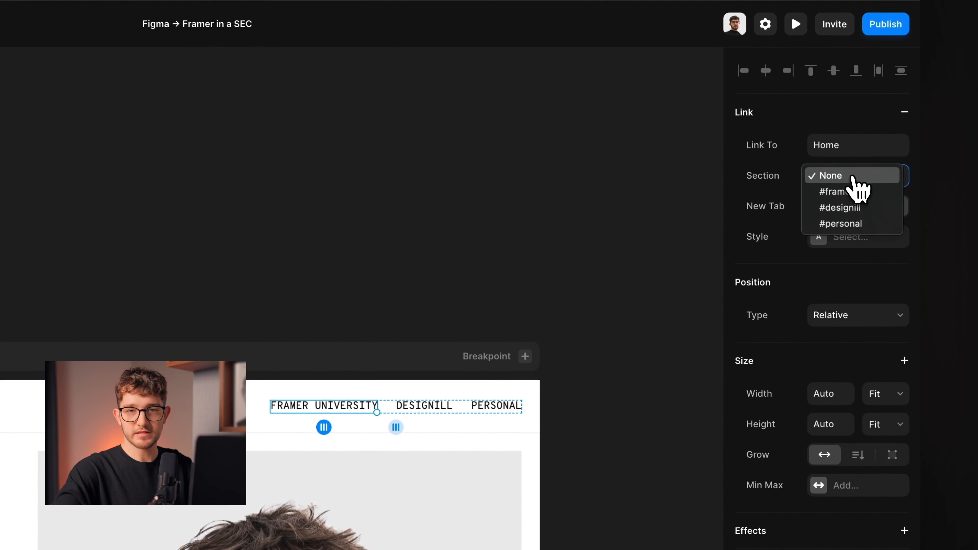
{"action": "left_click", "coordinate": [858, 208]}
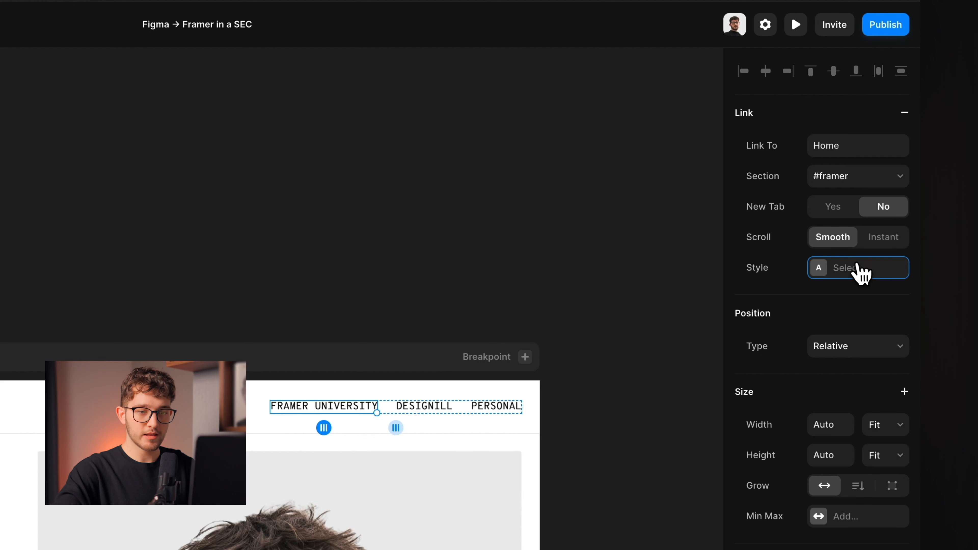
Create a new link style with default color #000000.
{"action": "left_click", "coordinate": [857, 267]}
{"action": "left_click", "coordinate": [686, 334]}
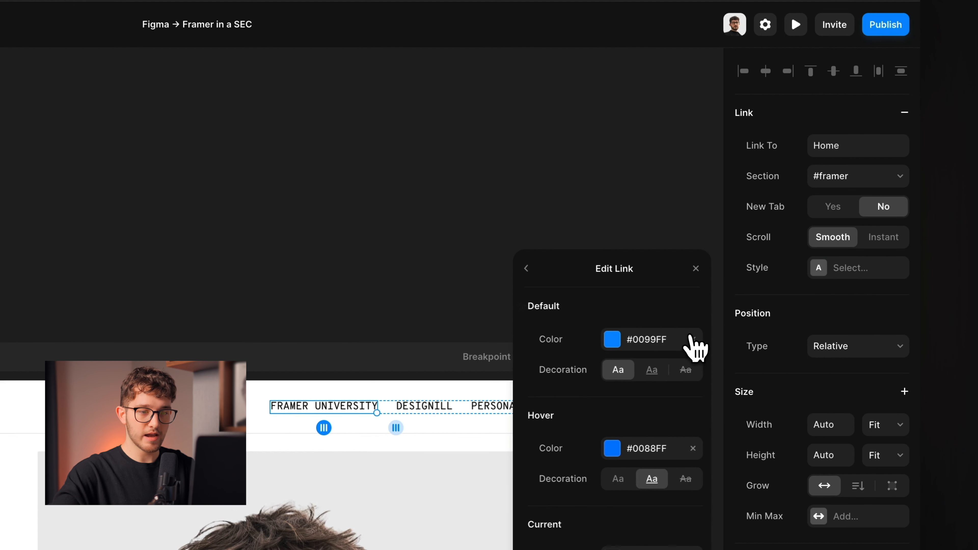
{"action": "left_click", "coordinate": [689, 341]}
{"action": "left_click_drag", "start_coordinate": [579, 372], "coordinate": [531, 380]}
{"action": "left_click", "coordinate": [527, 269]}
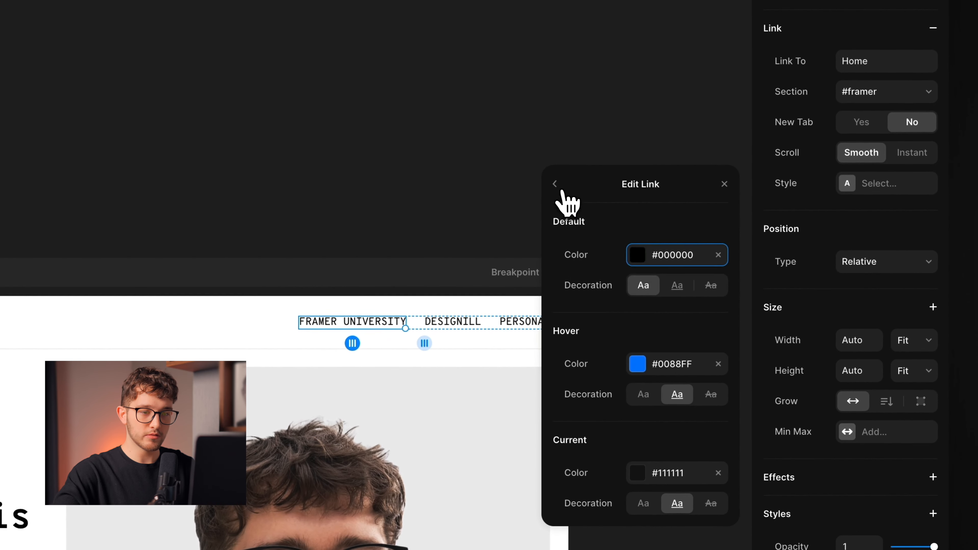
Set the style's hover color to #333333, remove the hover and current underlines, clear the current color, and apply the style to FRAMER UNIVERSITY.
{"action": "left_click", "coordinate": [667, 364]}
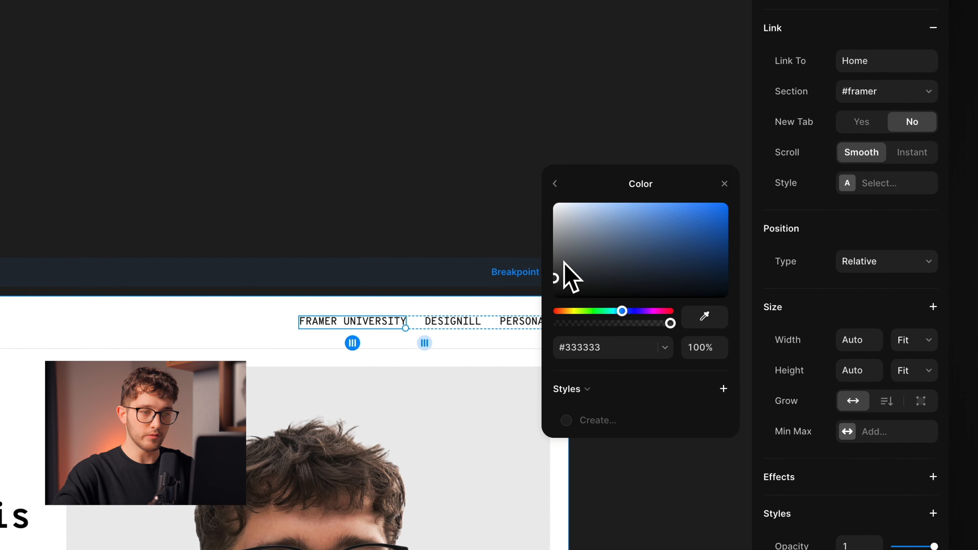
{"action": "left_click", "coordinate": [554, 183]}
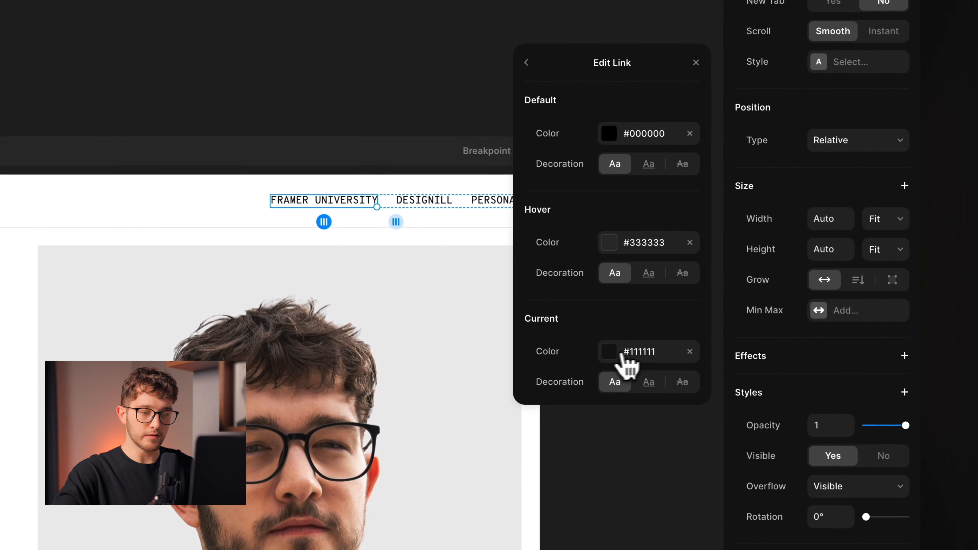
{"action": "key", "text": "Escape"}
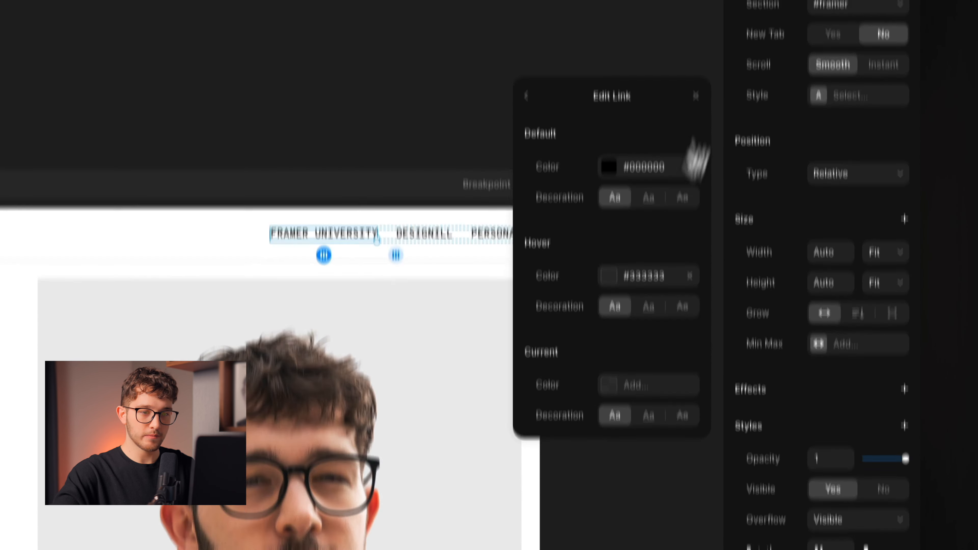
{"action": "left_click", "coordinate": [608, 286]}
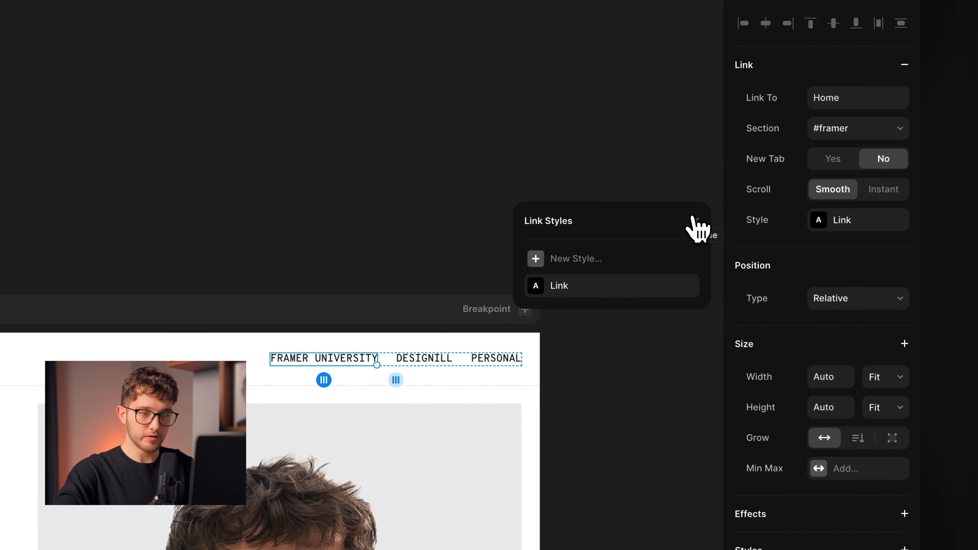
{"action": "left_click", "coordinate": [696, 223]}
Link the DESIGNILL navigation item to the Home page and the PERSONAL item to Home's #personal section.
{"action": "left_click", "coordinate": [431, 360]}
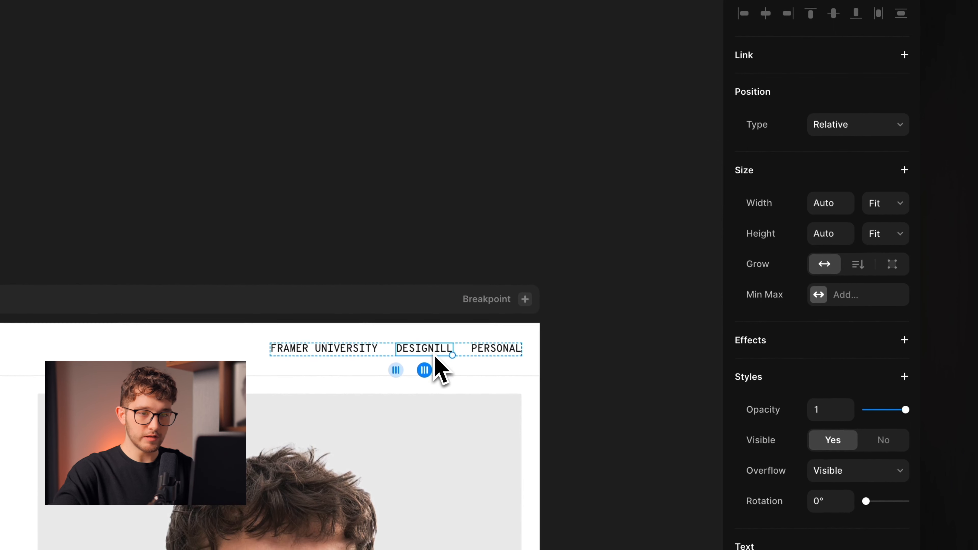
{"action": "left_click", "coordinate": [904, 65]}
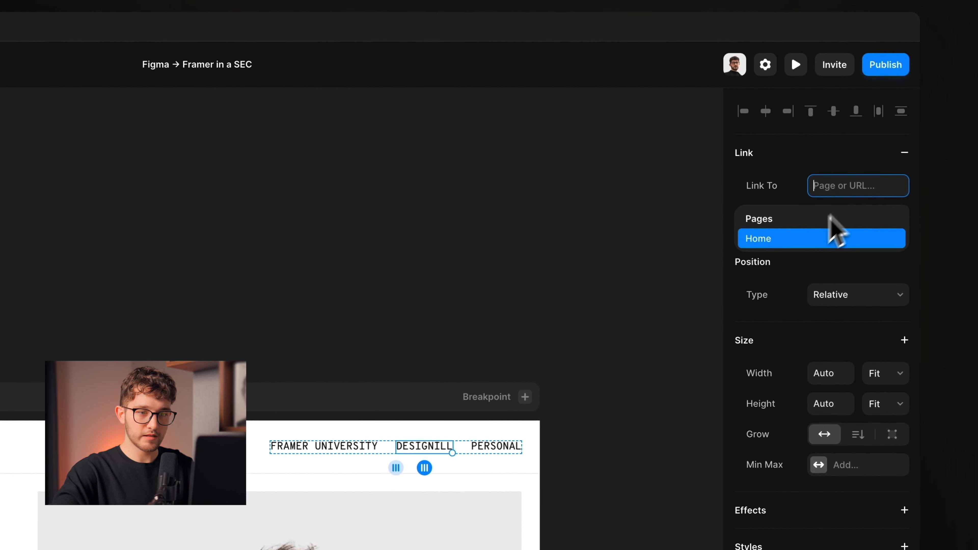
{"action": "left_click", "coordinate": [824, 233]}
{"action": "left_click", "coordinate": [857, 310]}
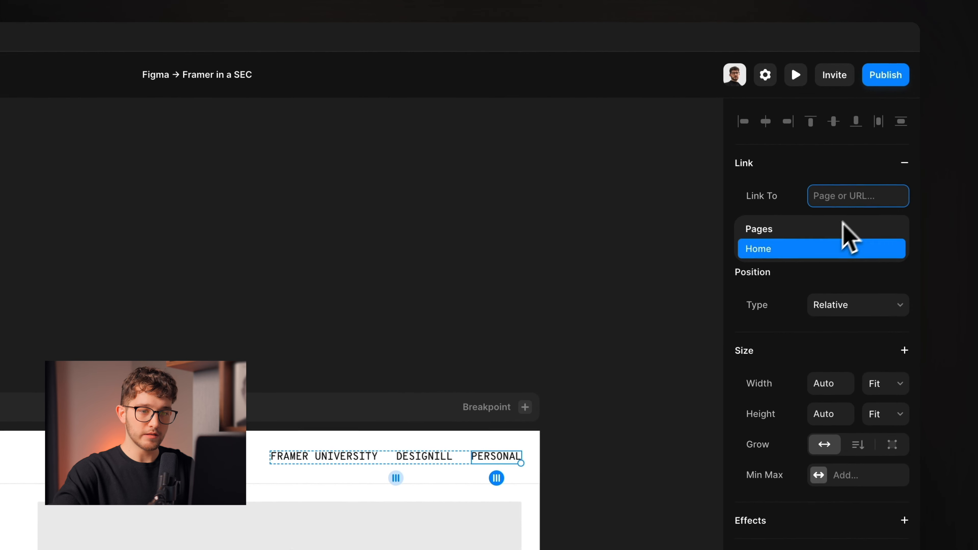
{"action": "left_click", "coordinate": [843, 242]}
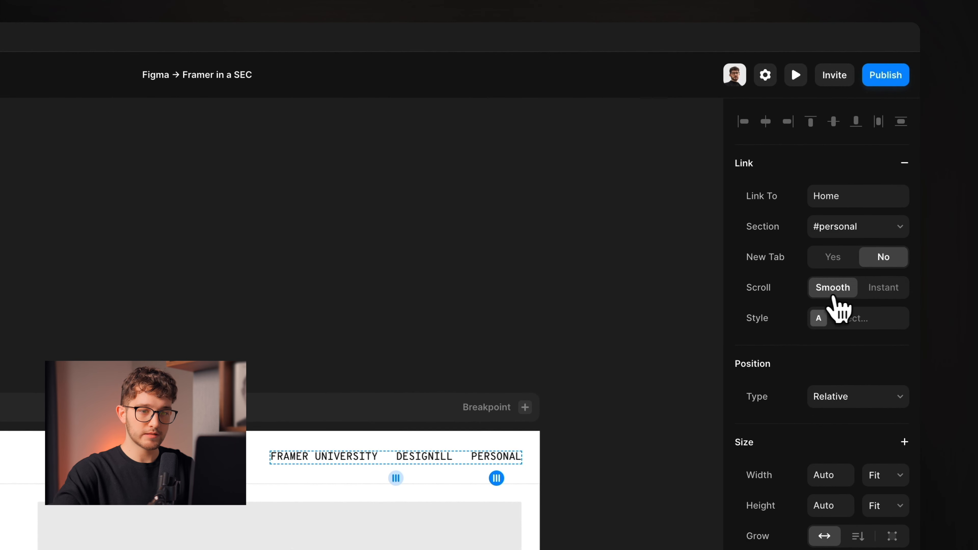
Preview the page and test the PERSONAL, DESIGNILL and FRAMER UNIVERSITY links to check that they scroll to their sections.
{"action": "left_click", "coordinate": [796, 66]}
{"action": "scroll", "coordinate": [419, 408], "scroll_direction": "down", "scroll_amount": 10}
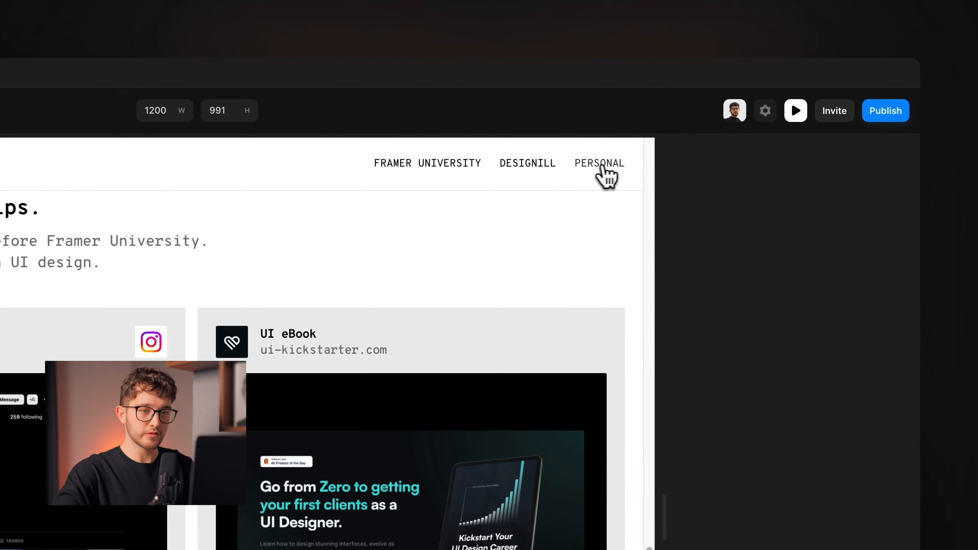
{"action": "left_click", "coordinate": [602, 169]}
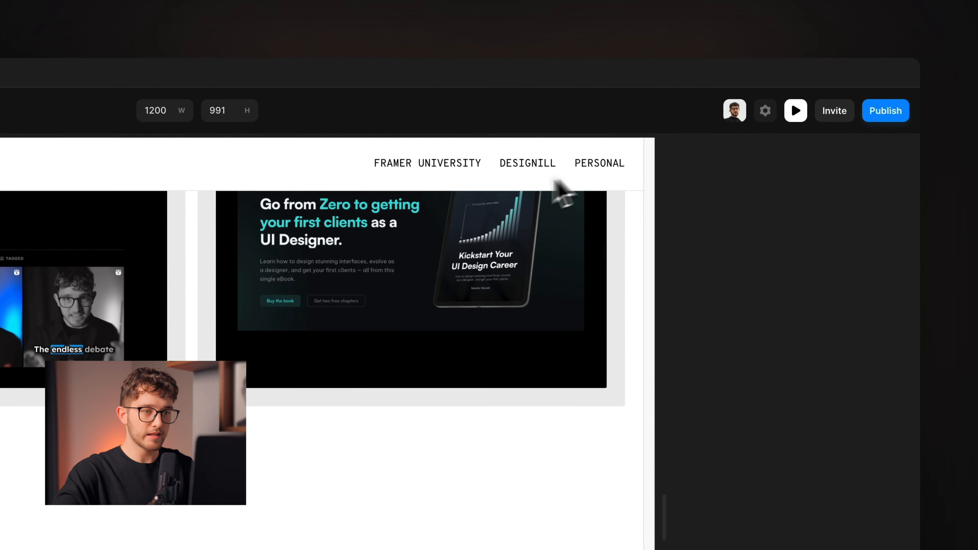
{"action": "left_click", "coordinate": [527, 170]}
{"action": "left_click", "coordinate": [456, 169]}
{"action": "left_click", "coordinate": [515, 167]}
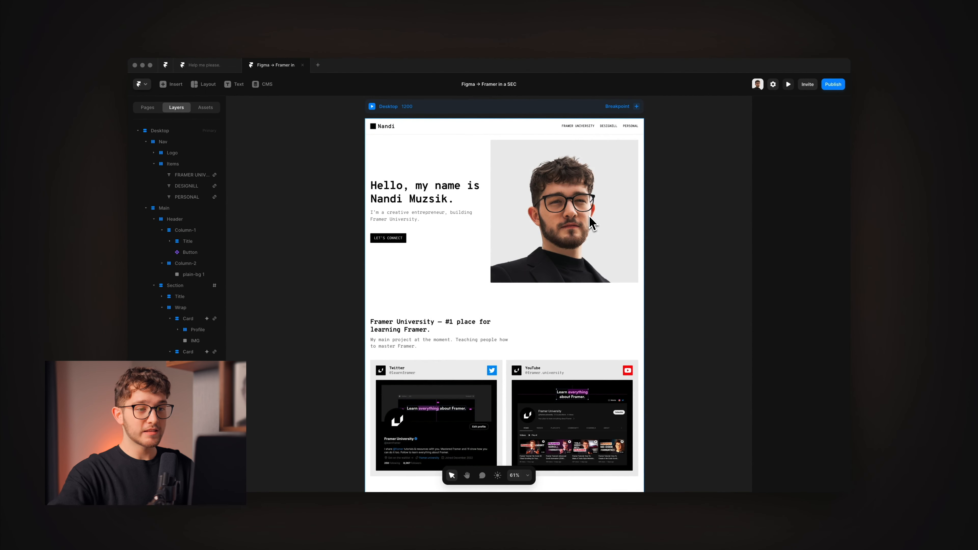
Preview the page and narrow the viewport to roughly phone width to check how the layout responds.
{"action": "scroll", "coordinate": [592, 223], "scroll_direction": "up", "scroll_amount": 2}
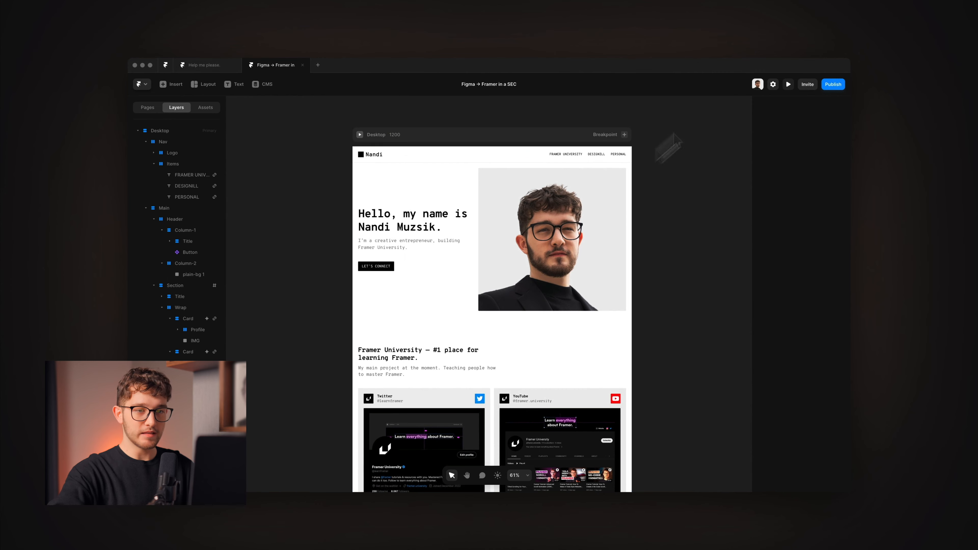
{"action": "left_click", "coordinate": [788, 84]}
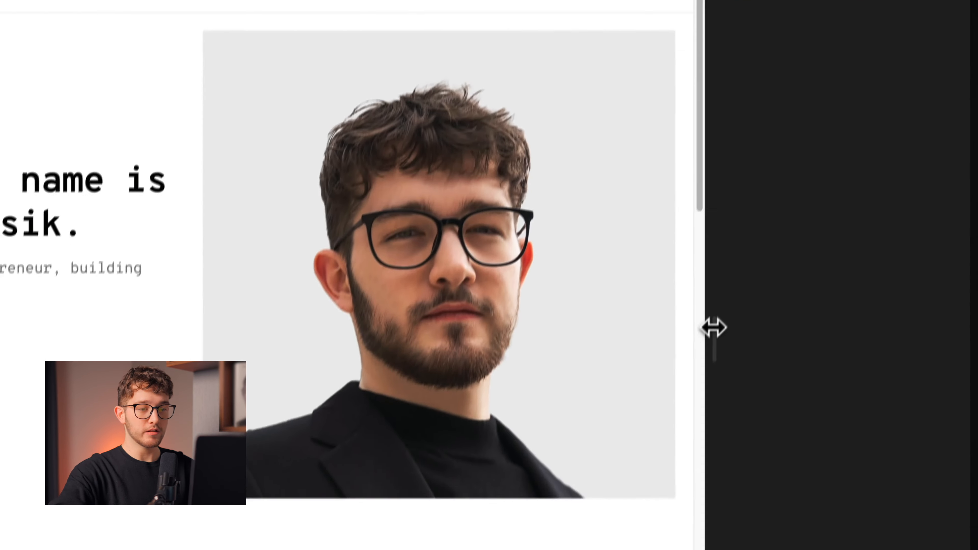
{"action": "left_click_drag", "start_coordinate": [743, 200], "coordinate": [628, 208]}
{"action": "left_click_drag", "start_coordinate": [486, 348], "coordinate": [510, 366]}
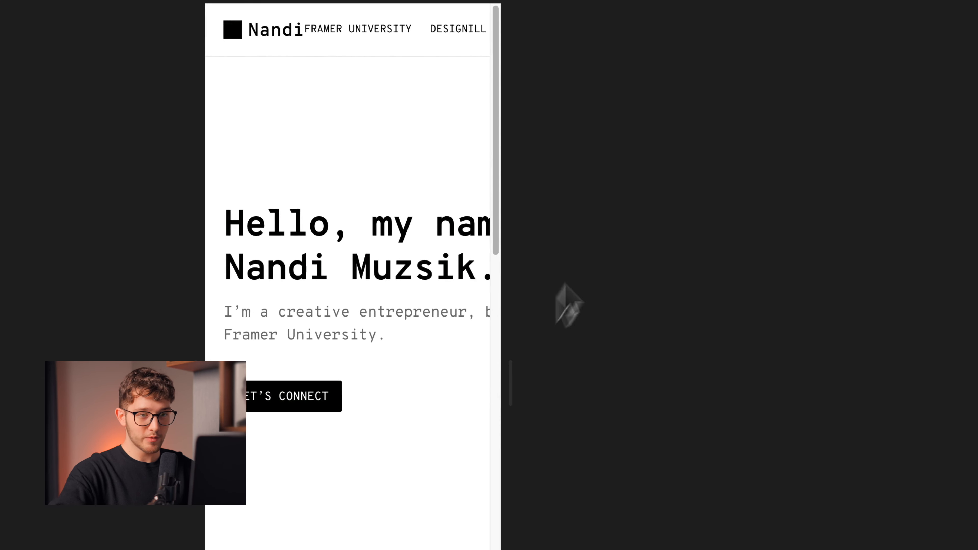
{"action": "left_click", "coordinate": [800, 108]}
Add a Tablet breakpoint, 810 wide, to the desktop page.
{"action": "scroll", "coordinate": [510, 299], "scroll_direction": "down", "scroll_amount": 5}
{"action": "scroll", "coordinate": [516, 289], "scroll_direction": "up", "scroll_amount": 3}
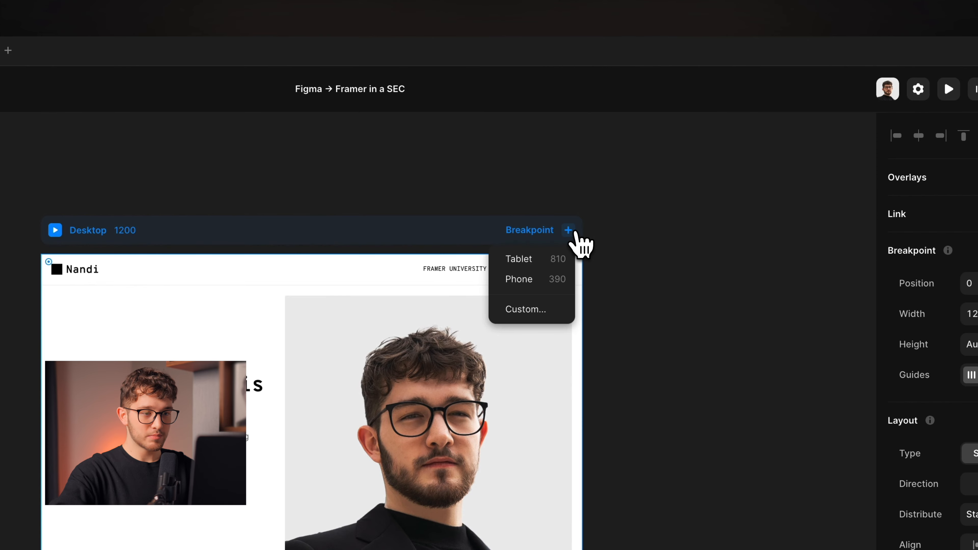
{"action": "left_click", "coordinate": [519, 260]}
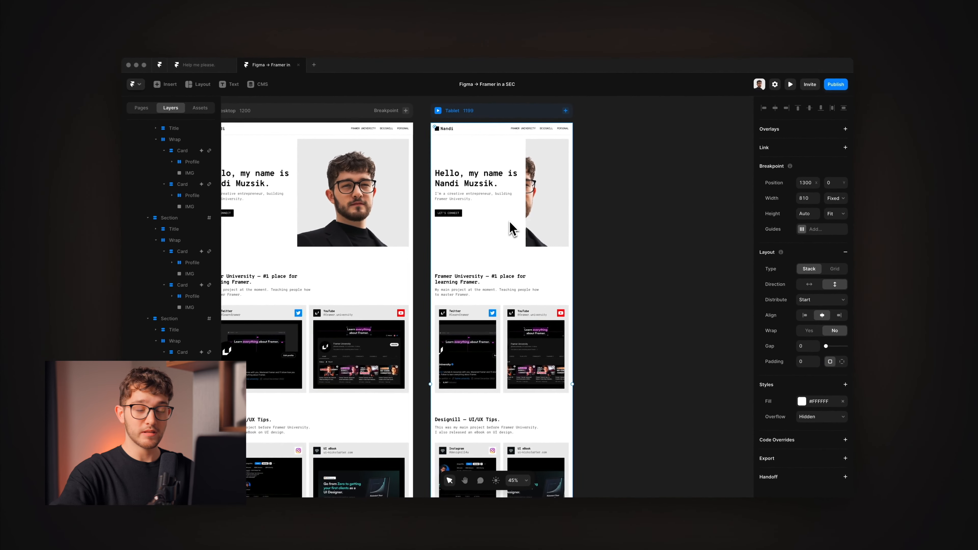
Change the header stack's direction to vertical on the Tablet breakpoint.
{"action": "scroll", "coordinate": [395, 361], "scroll_direction": "up", "scroll_amount": 5}
{"action": "scroll", "coordinate": [395, 361], "scroll_direction": "down", "scroll_amount": 6}
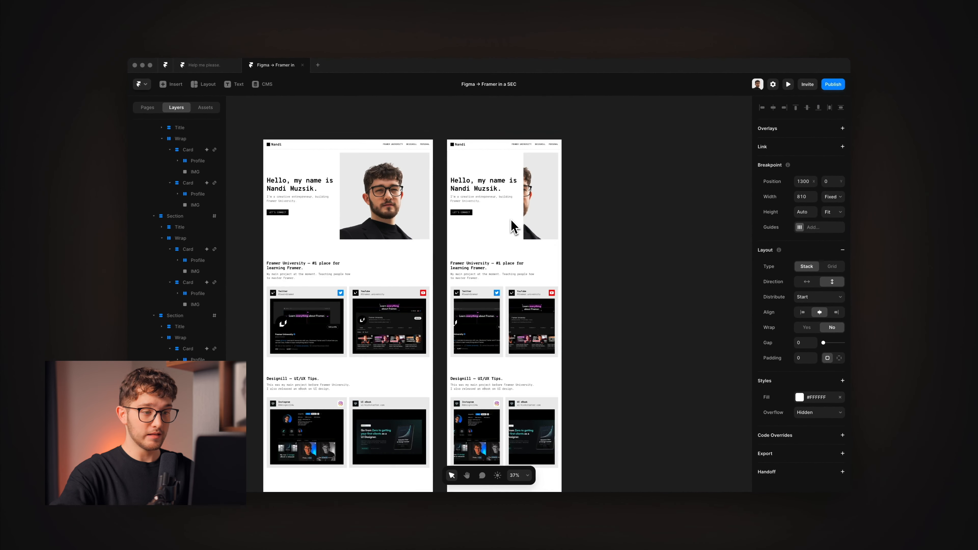
{"action": "scroll", "coordinate": [517, 225], "scroll_direction": "up", "scroll_amount": 3}
{"action": "scroll", "coordinate": [528, 200], "scroll_direction": "down", "scroll_amount": 6}
{"action": "scroll", "coordinate": [533, 187], "scroll_direction": "up", "scroll_amount": 4}
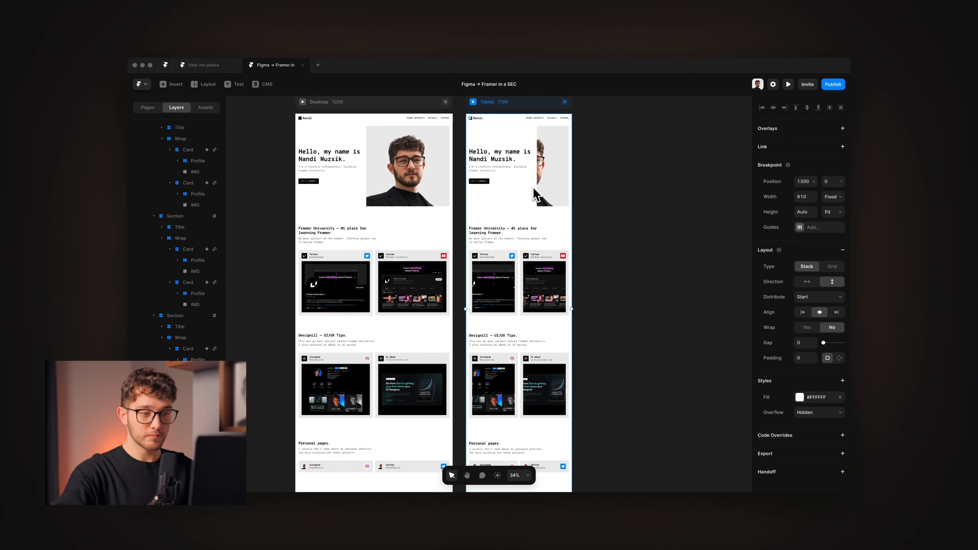
{"action": "scroll", "coordinate": [533, 188], "scroll_direction": "up", "scroll_amount": 2}
{"action": "scroll", "coordinate": [532, 187], "scroll_direction": "up", "scroll_amount": 5}
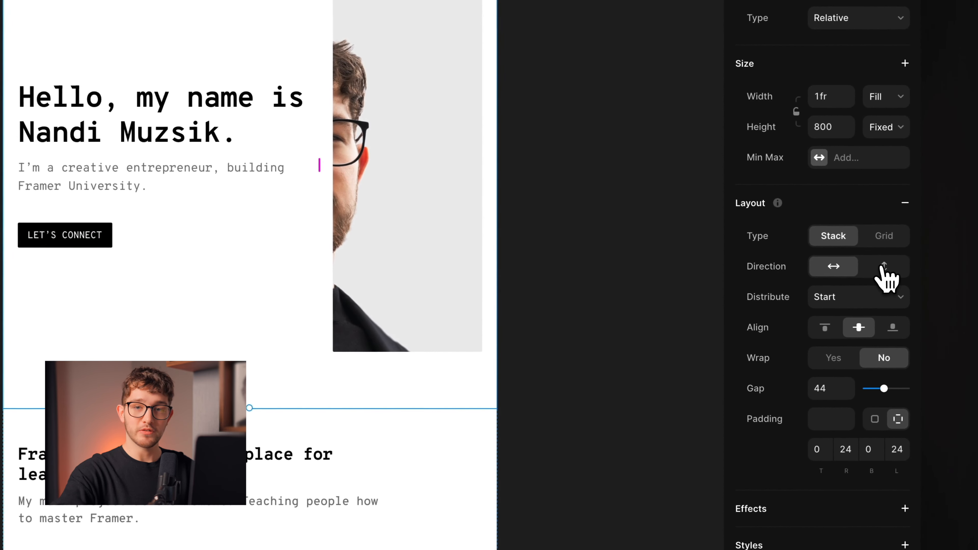
{"action": "left_click", "coordinate": [883, 266]}
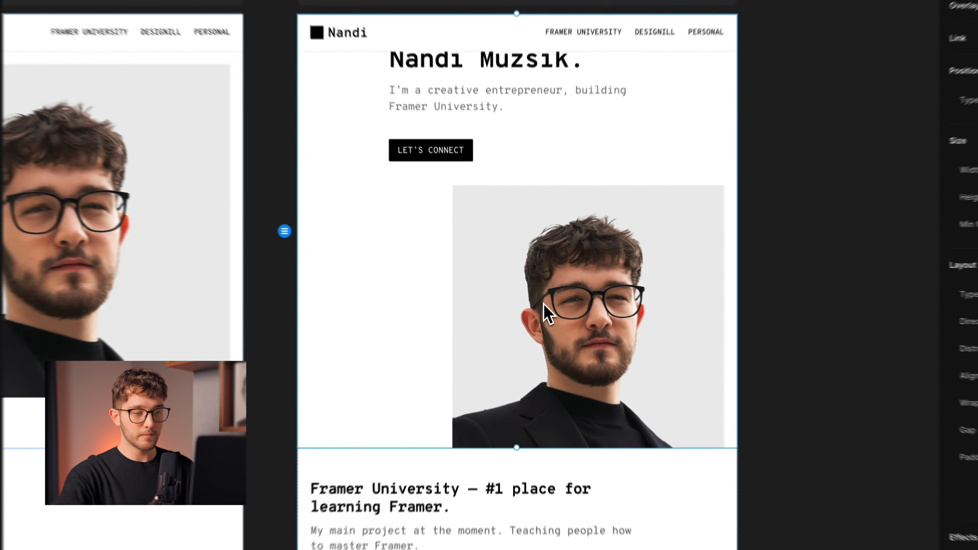
Stretch the Tablet header's portrait image across its column by setting its left and right offsets to 0.
{"action": "double_click", "coordinate": [531, 296]}
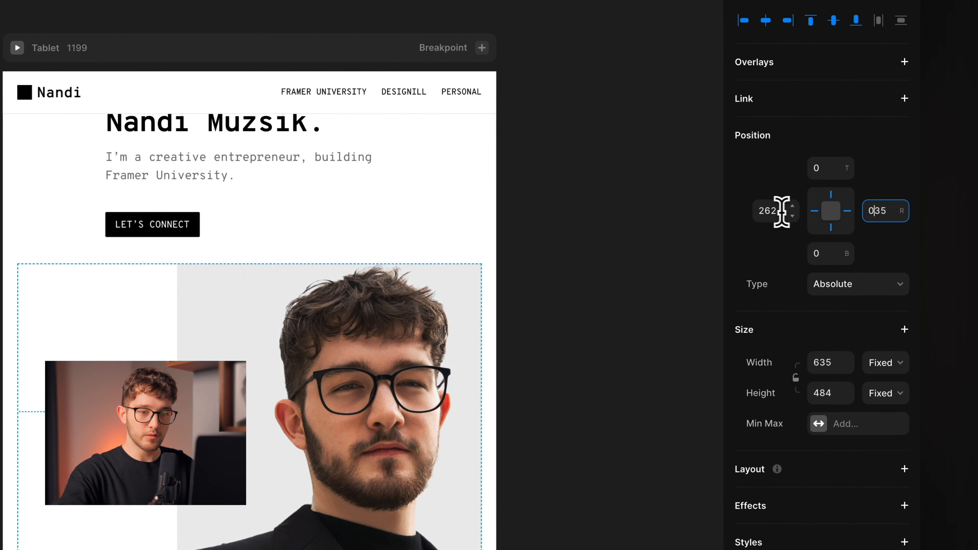
{"action": "key", "text": "Return"}
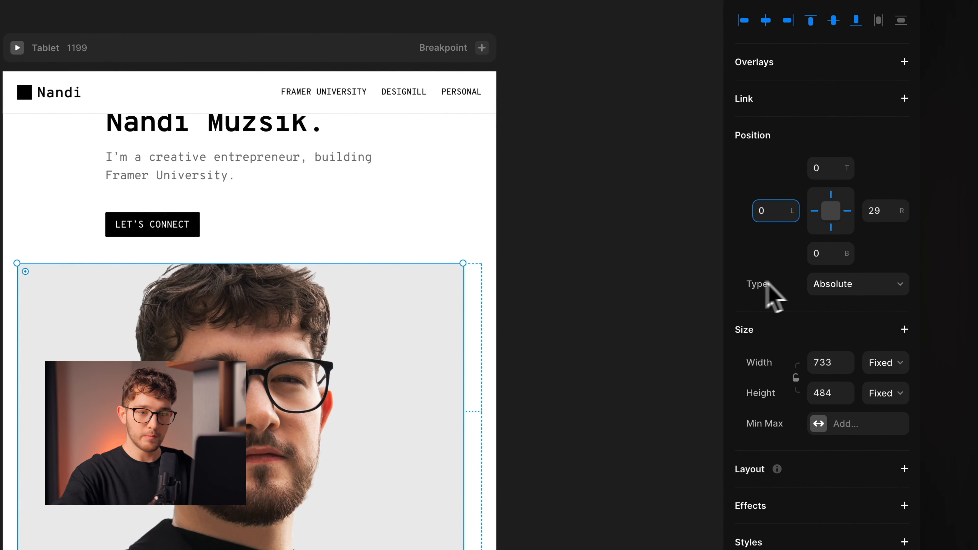
{"action": "key", "text": "Return"}
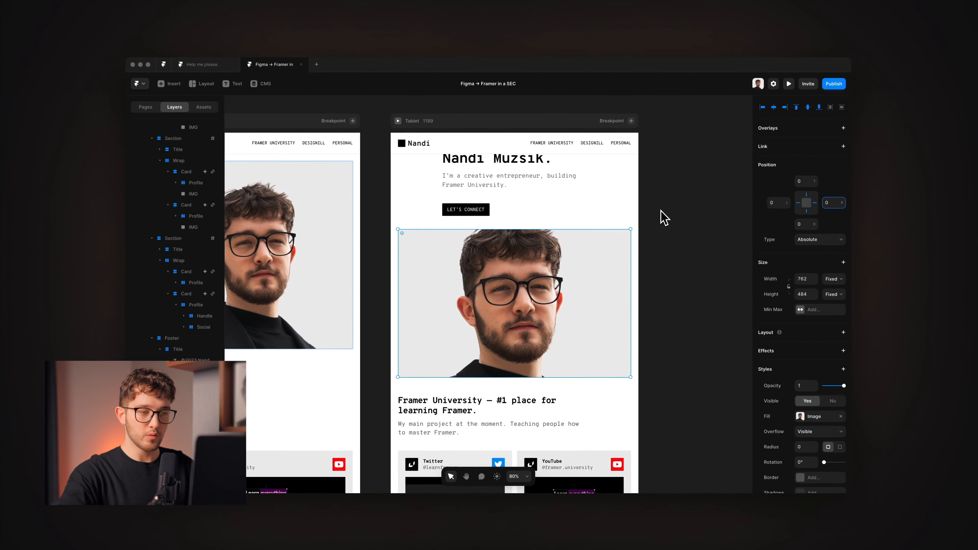
Set the Tablet header's height to Fit and align its contents to the left.
{"action": "left_click", "coordinate": [504, 178]}
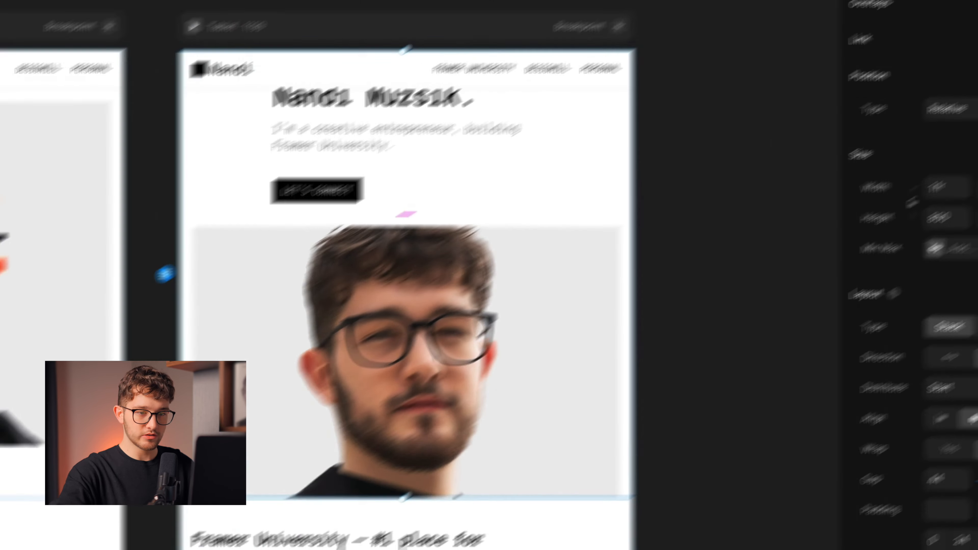
{"action": "left_click", "coordinate": [906, 285]}
{"action": "left_click", "coordinate": [902, 342]}
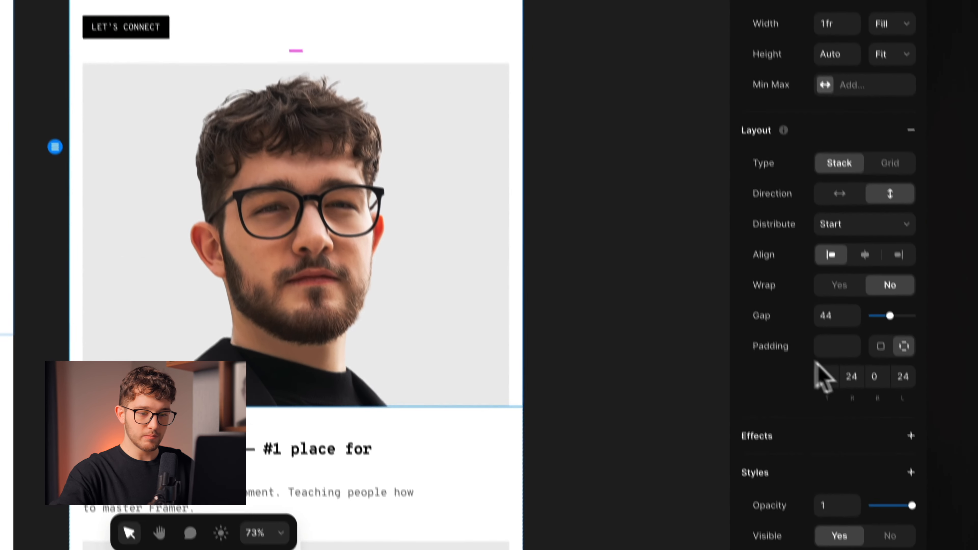
Set the Tablet header's top padding to 150.
{"action": "left_click", "coordinate": [820, 468]}
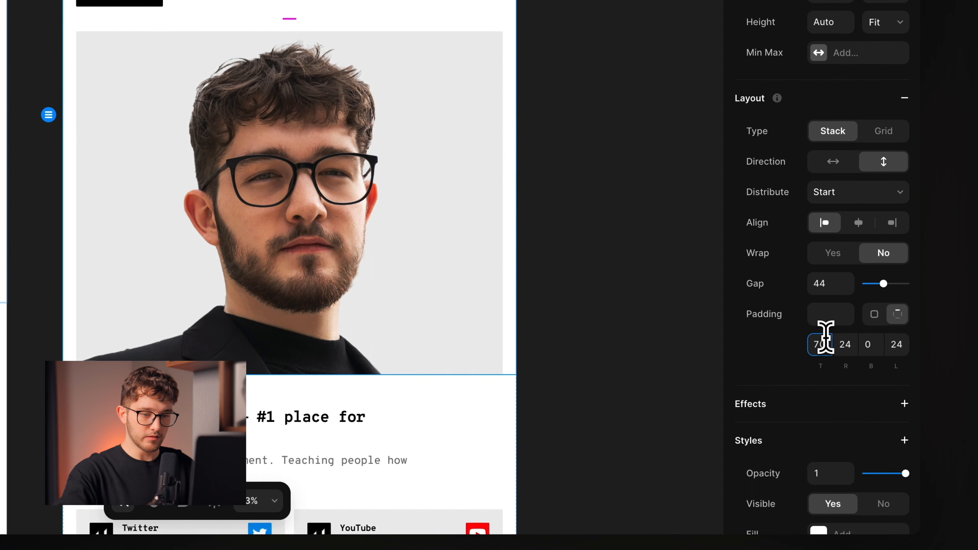
{"action": "type", "text": "70"}
{"action": "key", "text": "Return"}
{"action": "type", "text": "15"}
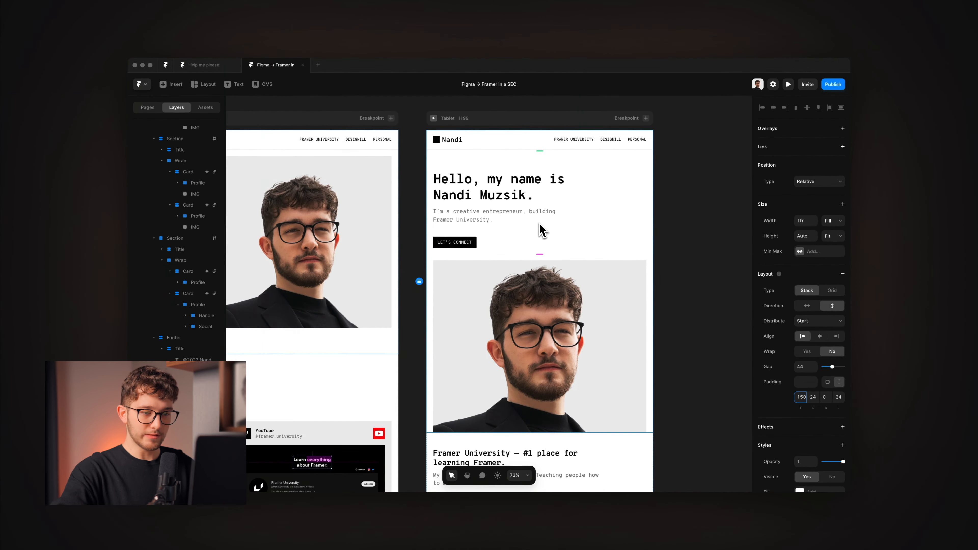
Add a Phone breakpoint and set its navigation bar's stack direction to horizontal.
{"action": "scroll", "coordinate": [582, 259], "scroll_direction": "up", "scroll_amount": 1}
{"action": "scroll", "coordinate": [582, 259], "scroll_direction": "down", "scroll_amount": 5}
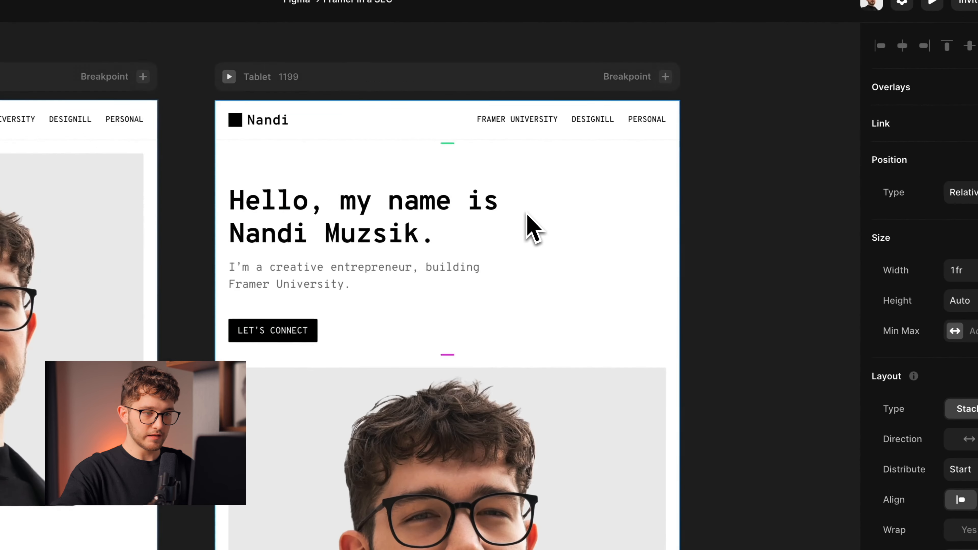
{"action": "scroll", "coordinate": [584, 192], "scroll_direction": "down", "scroll_amount": 3}
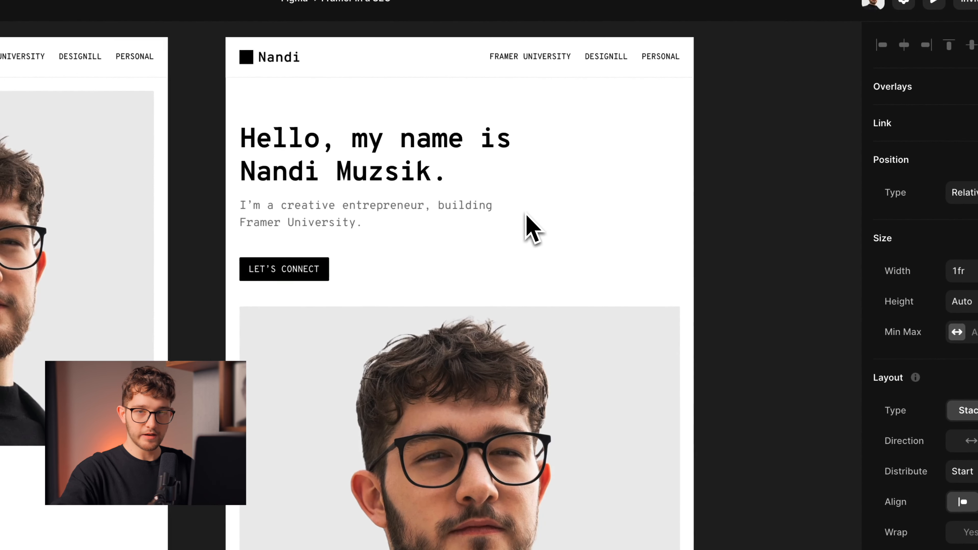
{"action": "scroll", "coordinate": [533, 229], "scroll_direction": "down", "scroll_amount": 10}
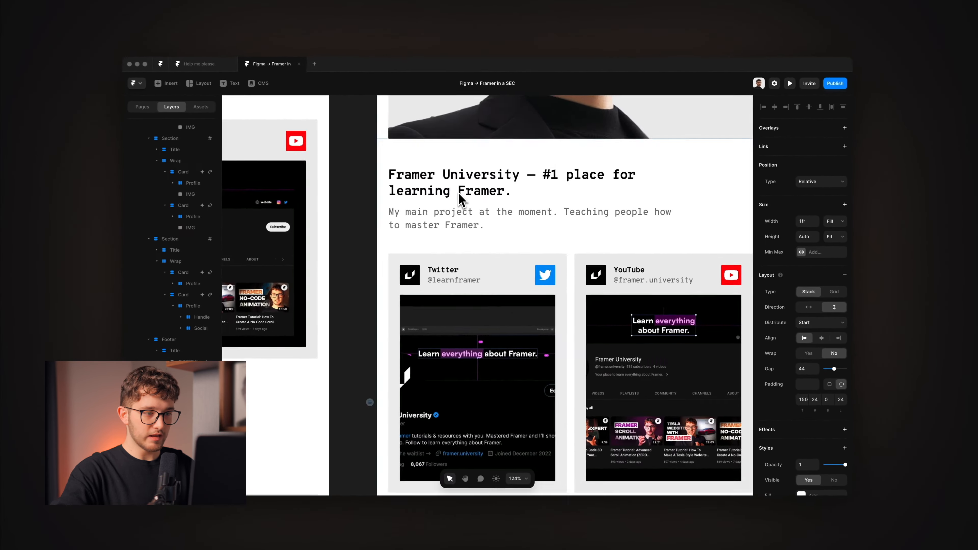
{"action": "scroll", "coordinate": [461, 198], "scroll_direction": "down", "scroll_amount": 3}
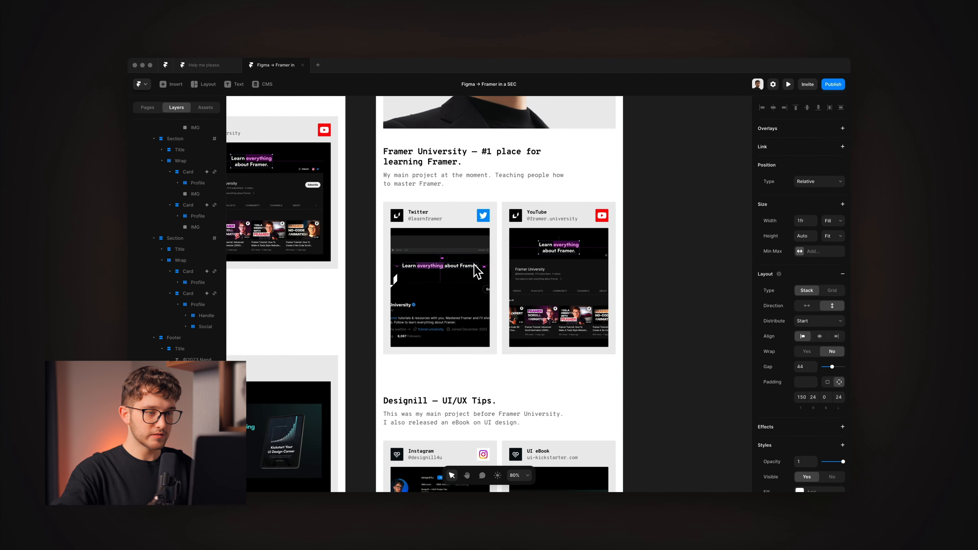
{"action": "scroll", "coordinate": [478, 271], "scroll_direction": "up", "scroll_amount": 3}
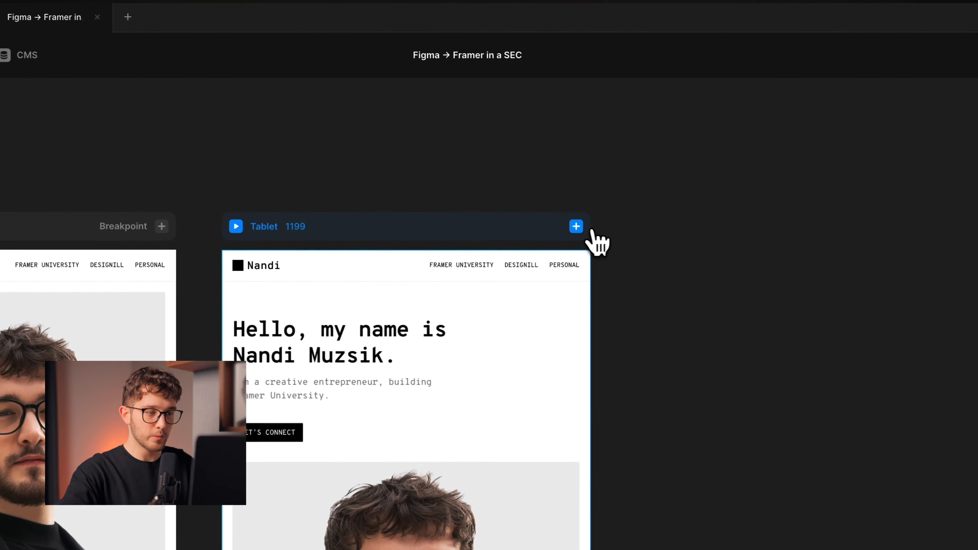
{"action": "left_click", "coordinate": [543, 171]}
{"action": "left_click", "coordinate": [554, 256]}
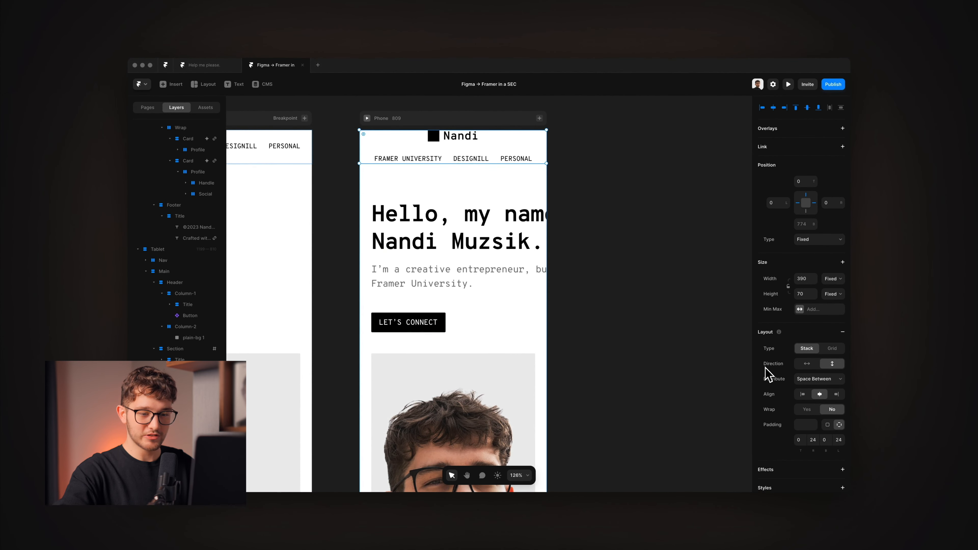
{"action": "left_click", "coordinate": [802, 364]}
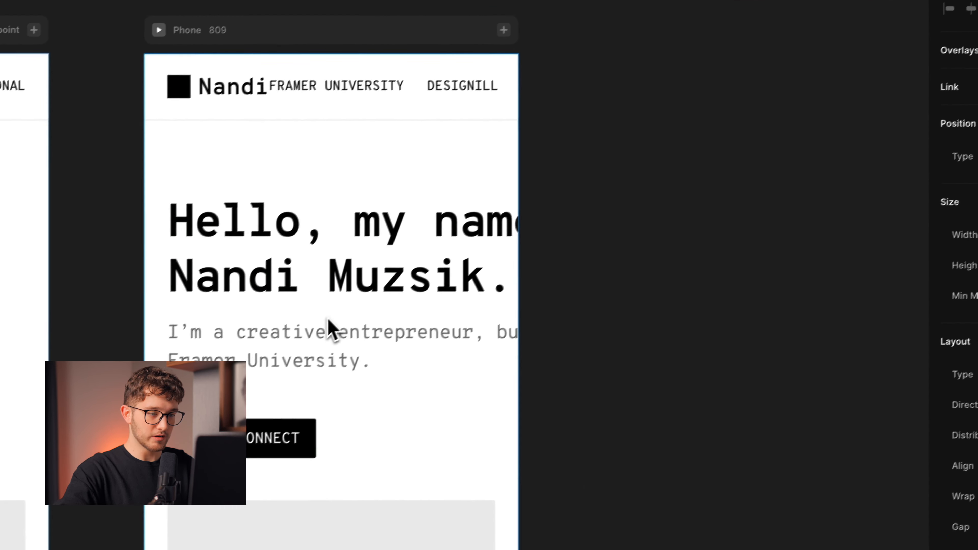
Set the widths of the Phone header's text column and its inner title stack to Fill.
{"action": "left_click", "coordinate": [455, 422]}
{"action": "left_click", "coordinate": [884, 265]}
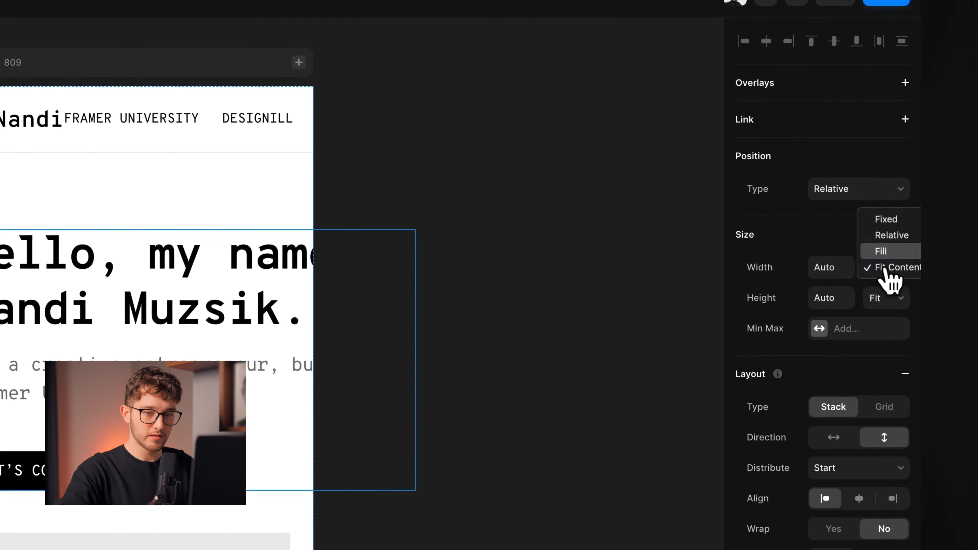
{"action": "left_click", "coordinate": [886, 247]}
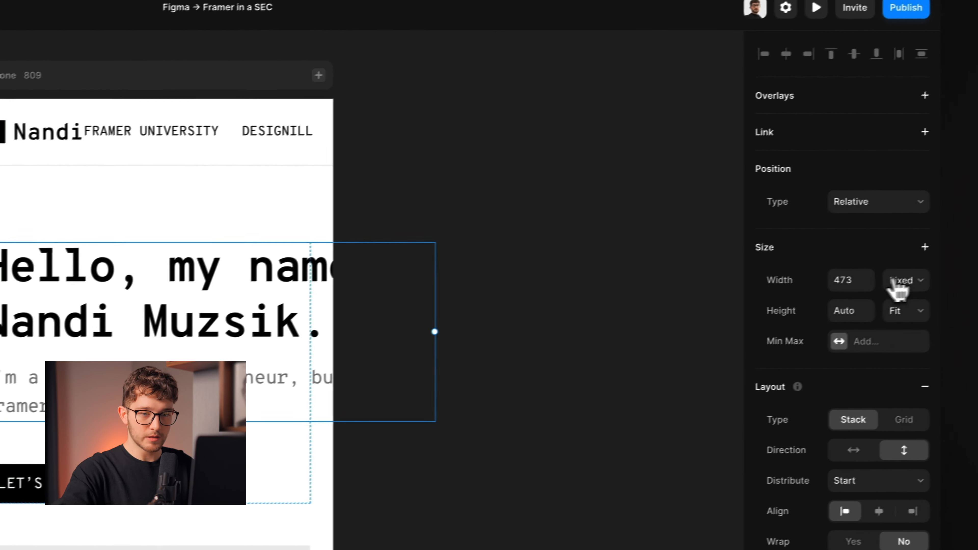
{"action": "left_click", "coordinate": [888, 284]}
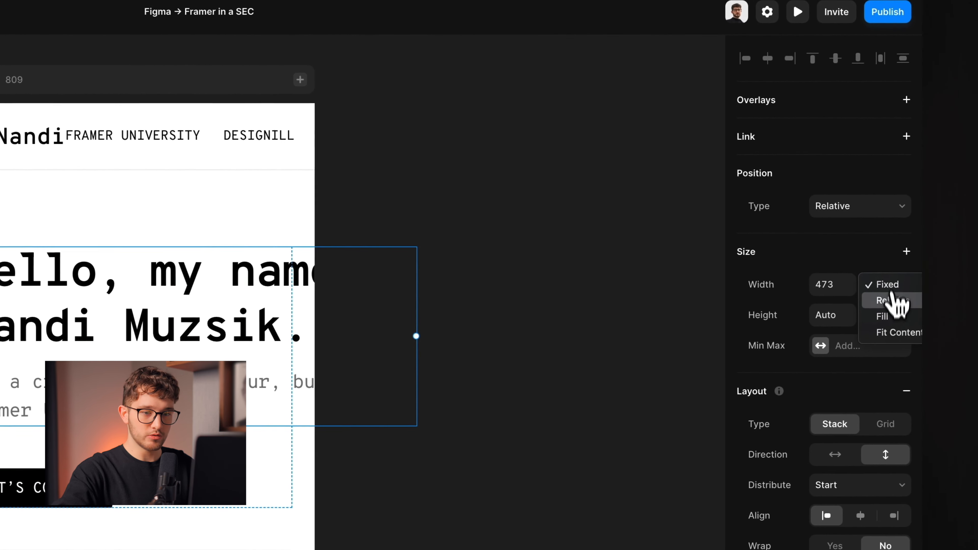
{"action": "left_click", "coordinate": [880, 317]}
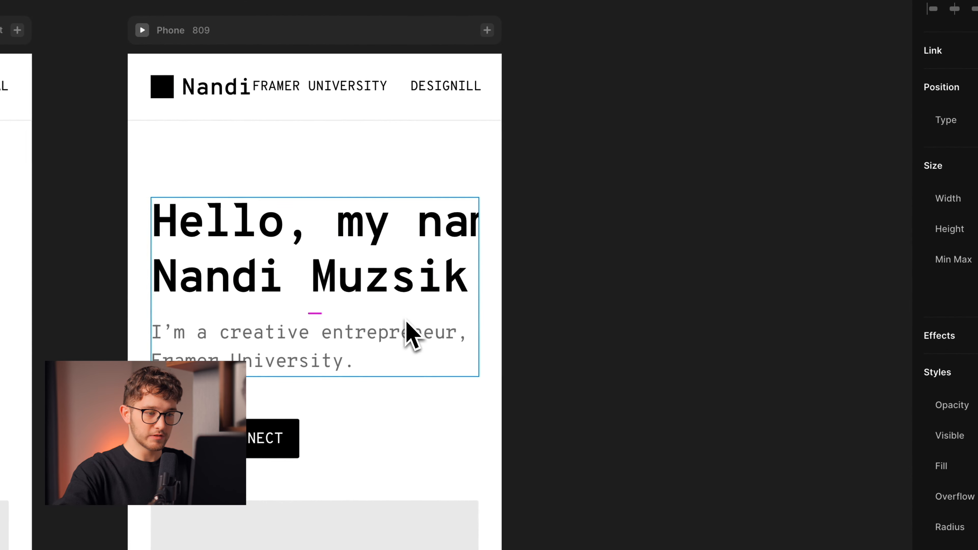
Set the widths of the Phone header's heading and subtitle text layers to Fill.
{"action": "left_click", "coordinate": [400, 269], "text": "shift"}
{"action": "left_click", "coordinate": [887, 236]}
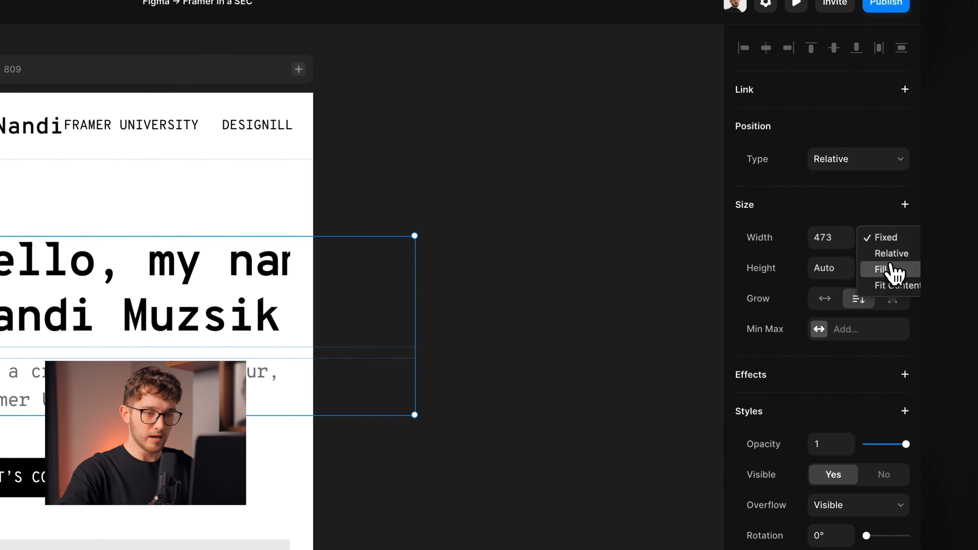
{"action": "left_click", "coordinate": [886, 268]}
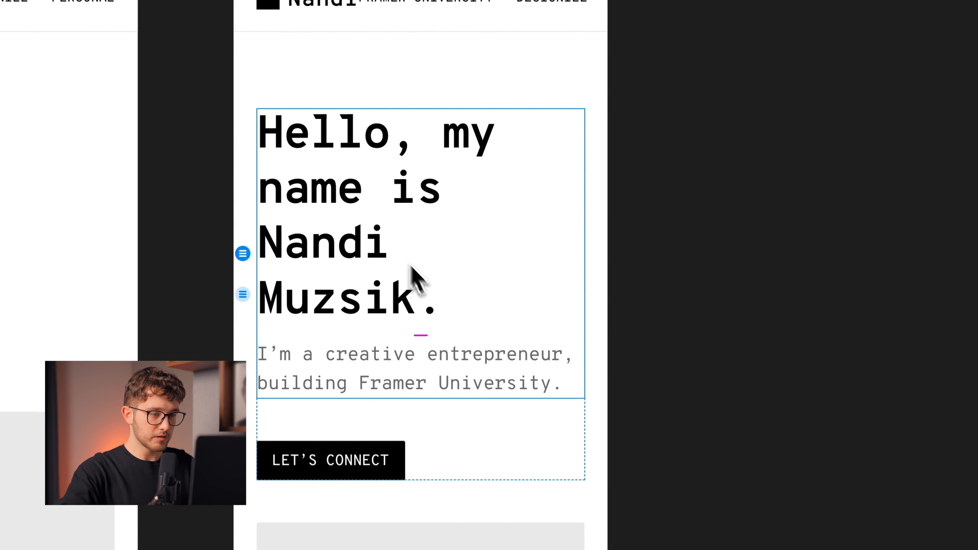
Reduce the Phone heading's font size and tighten the gap between the header text and the button.
{"action": "double_click", "coordinate": [356, 202]}
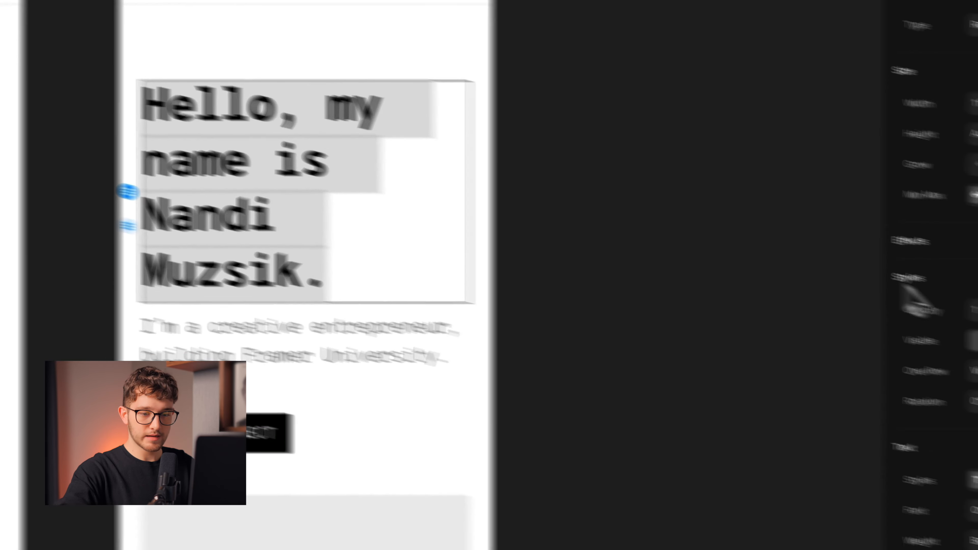
{"action": "left_click", "coordinate": [838, 433]}
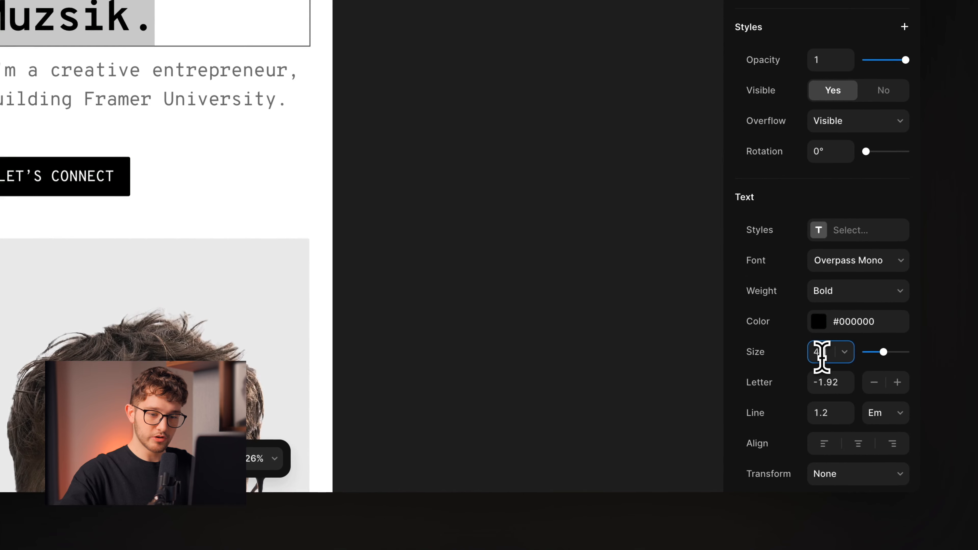
{"action": "key", "text": "Return"}
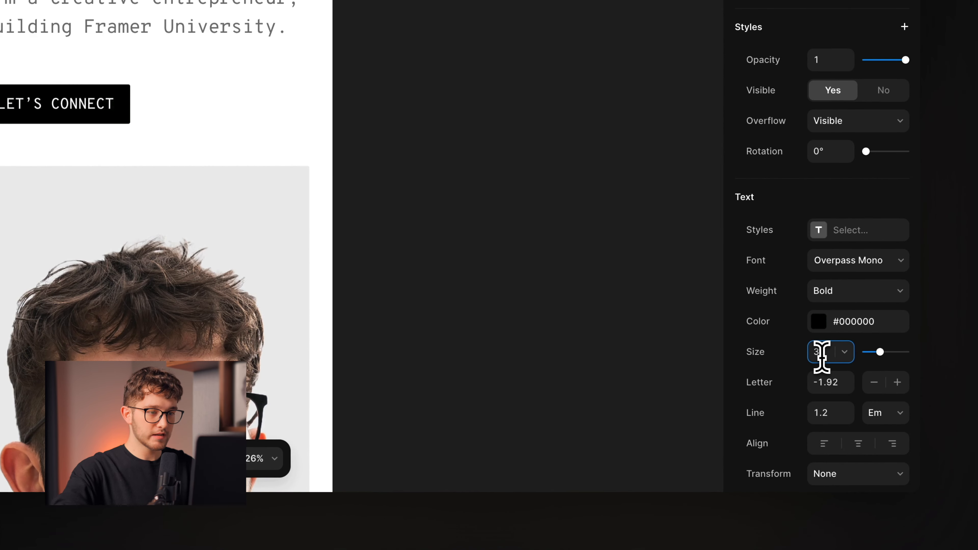
{"action": "left_click", "coordinate": [379, 194]}
{"action": "left_click", "coordinate": [830, 374]}
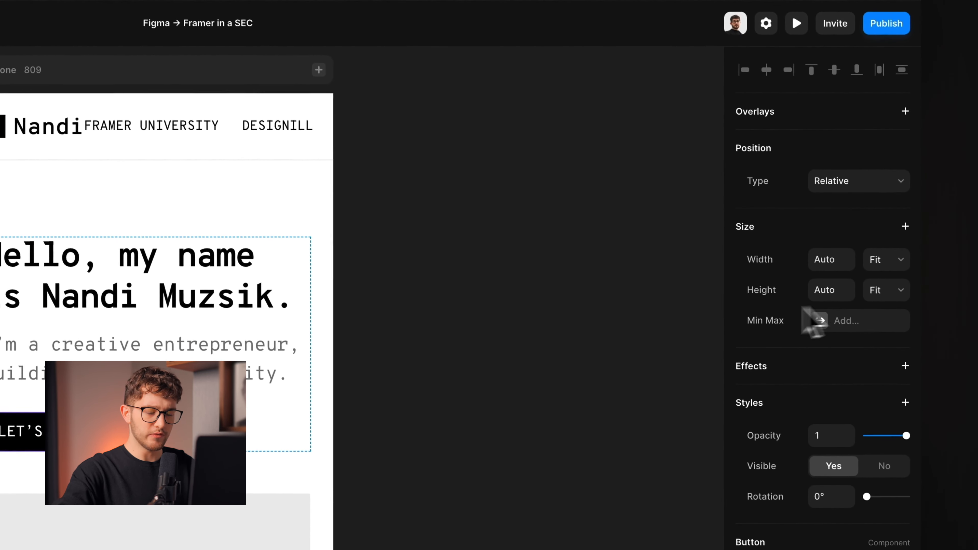
Set the Phone header button's width to Fill and reduce the height of the portrait image column.
{"action": "left_click", "coordinate": [894, 245]}
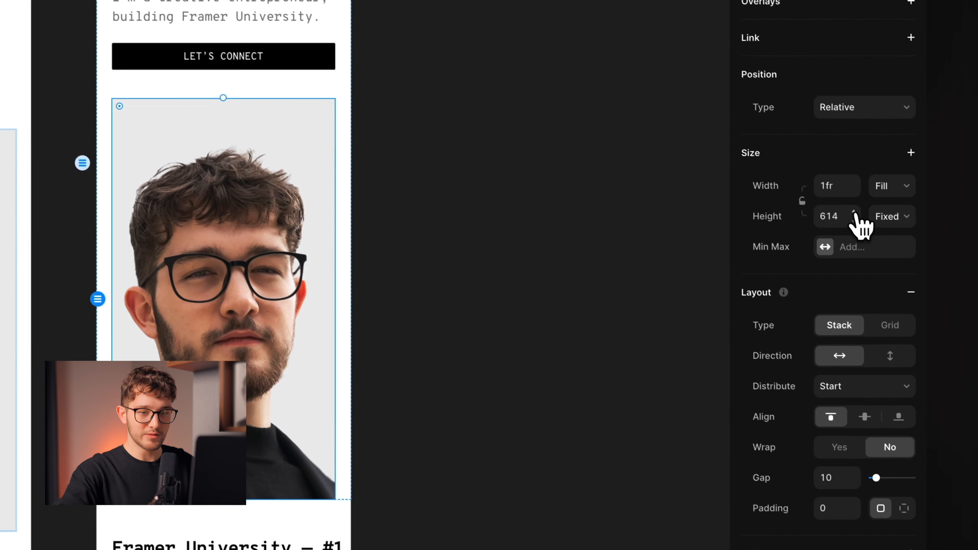
{"action": "left_click_drag", "start_coordinate": [848, 211], "coordinate": [863, 343]}
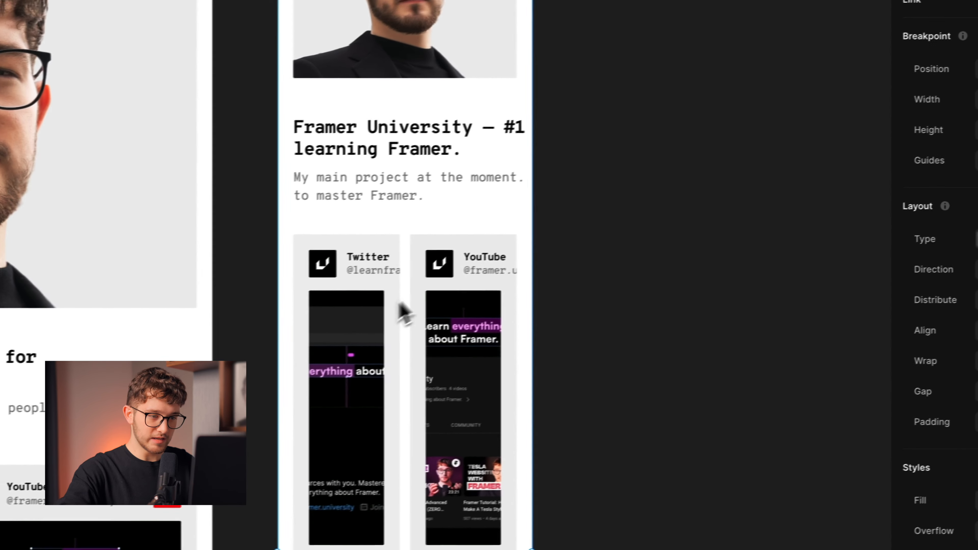
Set the widths of the Phone breakpoint's Framer University title stack and both its texts to Fill.
{"action": "scroll", "coordinate": [426, 312], "scroll_direction": "down", "scroll_amount": 3}
{"action": "scroll", "coordinate": [431, 300], "scroll_direction": "up", "scroll_amount": 4}
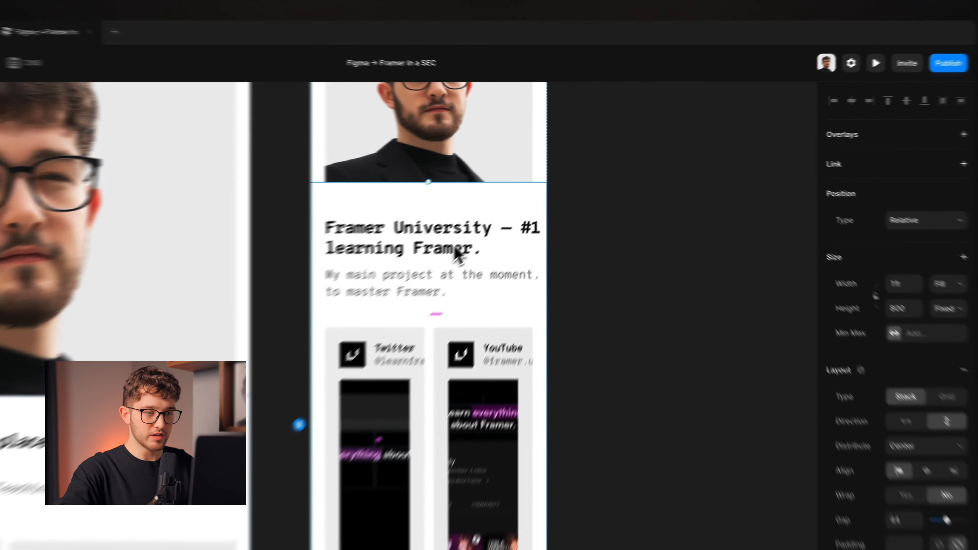
{"action": "left_click", "coordinate": [529, 201]}
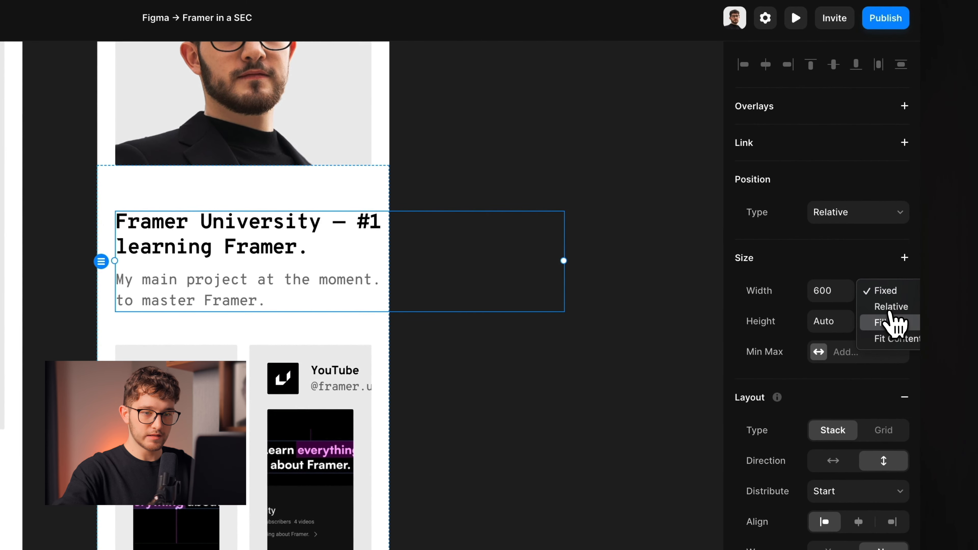
{"action": "left_click", "coordinate": [882, 322]}
{"action": "left_click", "coordinate": [294, 288]}
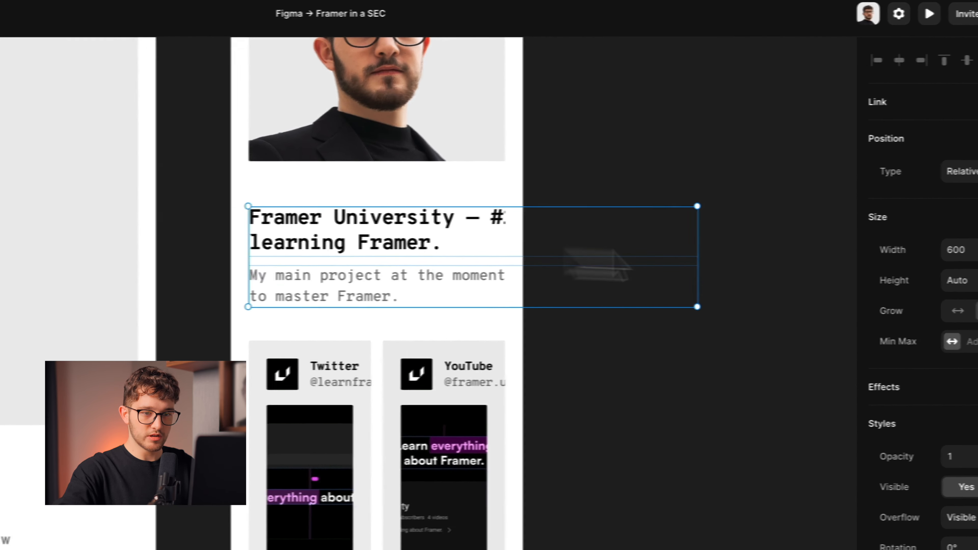
{"action": "left_click", "coordinate": [881, 252]}
{"action": "left_click", "coordinate": [885, 282]}
Set the widths of the Designill and Personal pages title stacks and their texts to Fill on the Phone breakpoint.
{"action": "scroll", "coordinate": [379, 314], "scroll_direction": "down", "scroll_amount": 10}
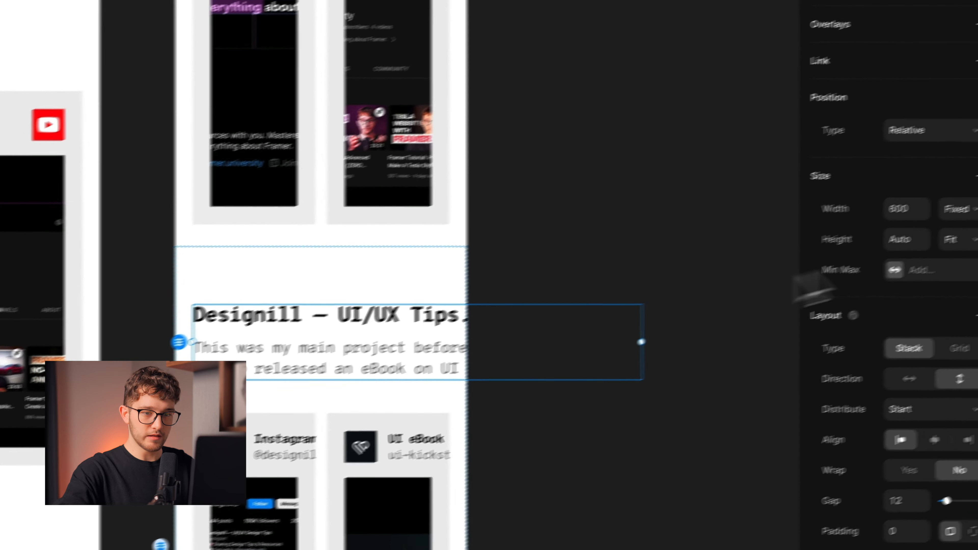
{"action": "left_click", "coordinate": [895, 229]}
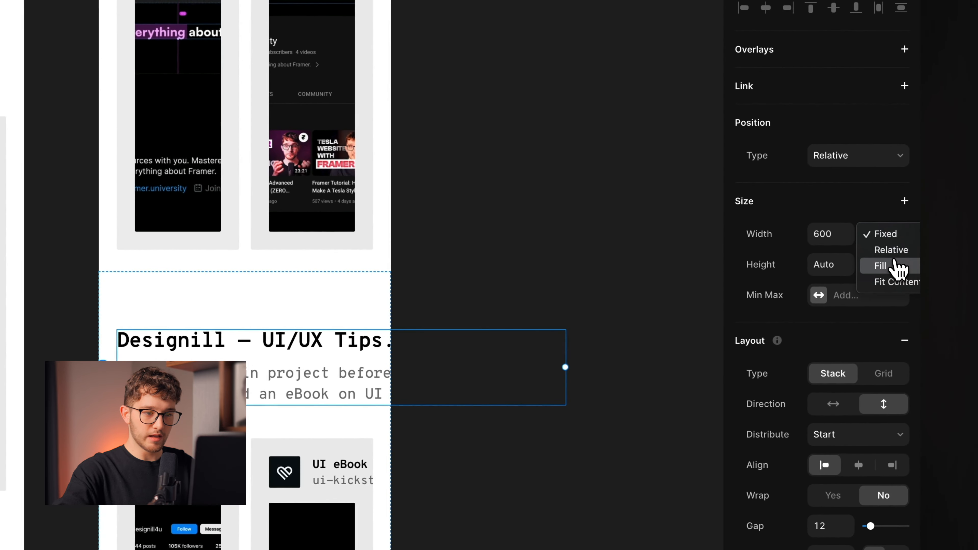
{"action": "left_click", "coordinate": [874, 265]}
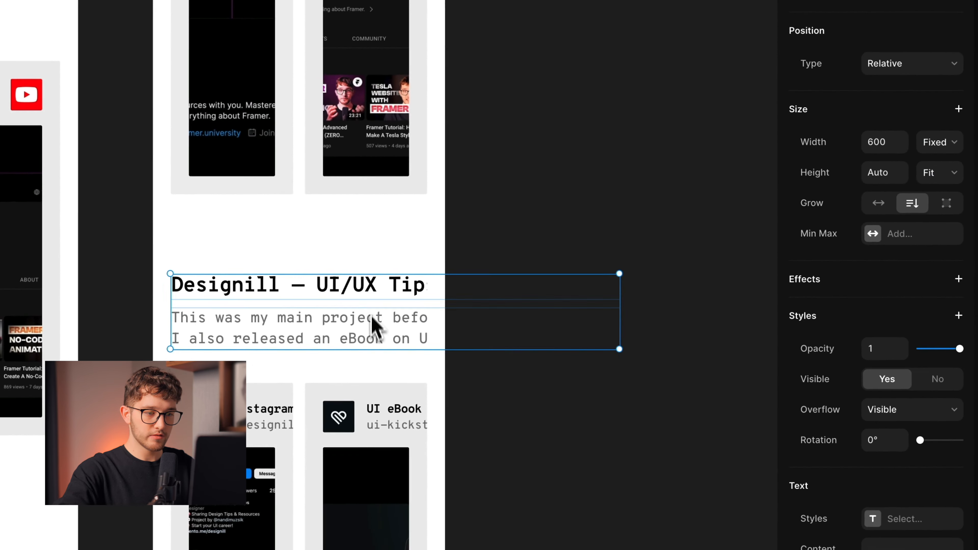
{"action": "left_click", "coordinate": [932, 145]}
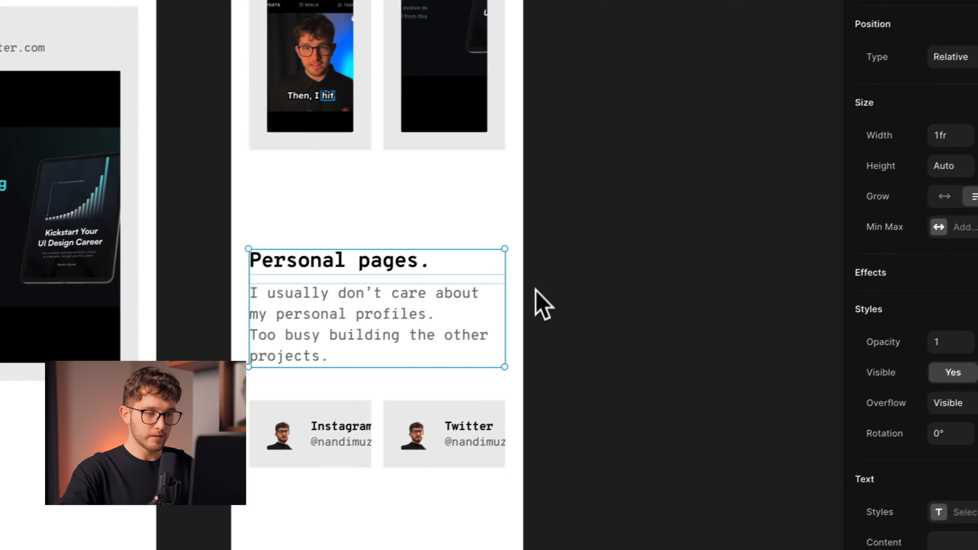
Stack the Phone's Framer University cards vertically and set their section's height to Fit Content.
{"action": "left_click", "coordinate": [561, 303]}
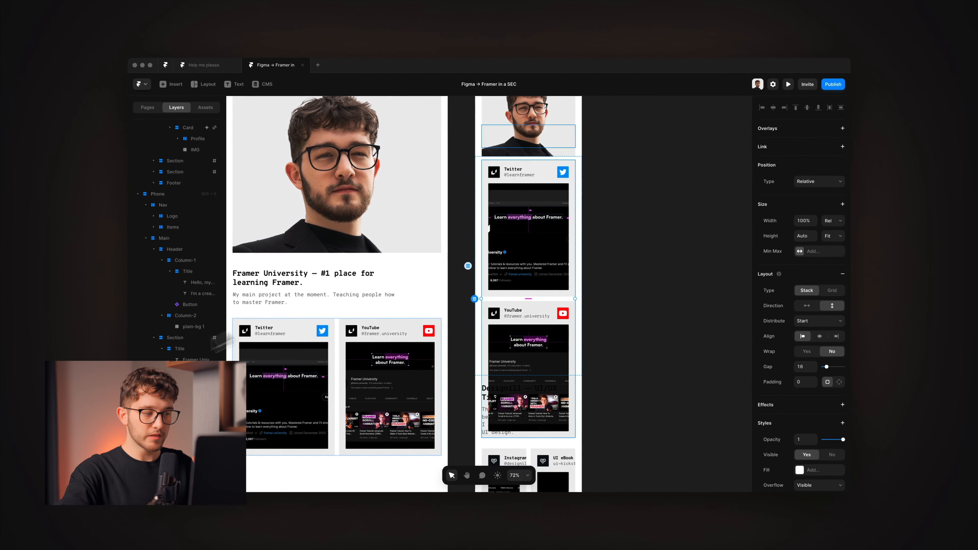
{"action": "left_click", "coordinate": [182, 339]}
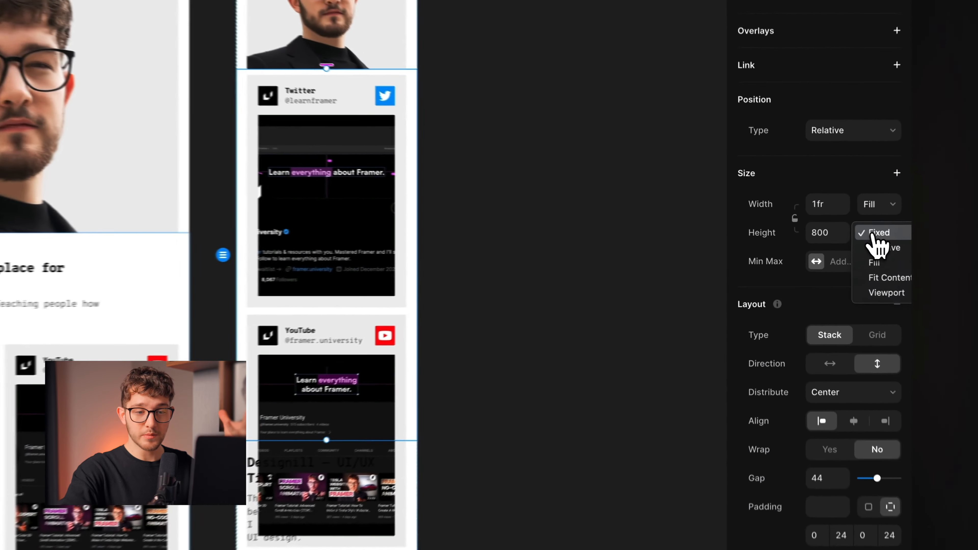
{"action": "left_click", "coordinate": [894, 280]}
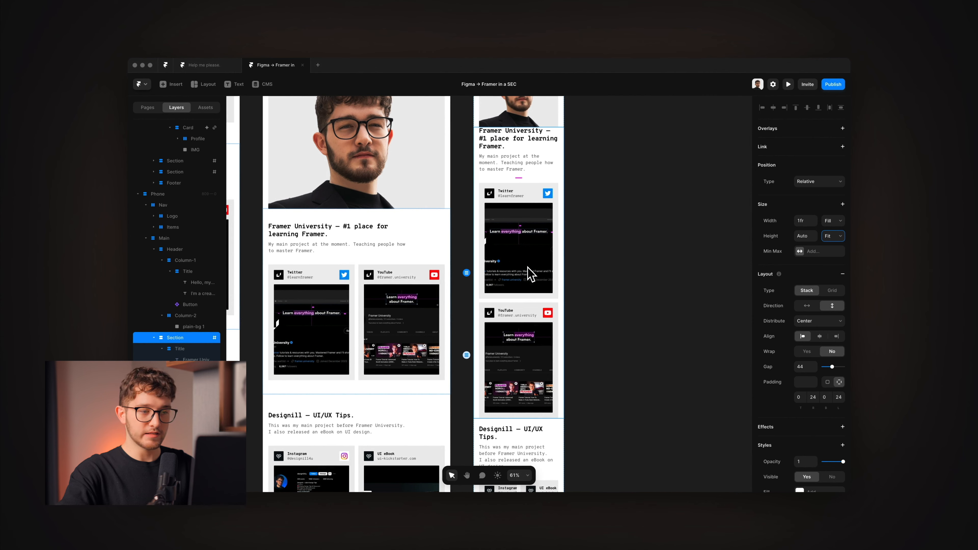
Set the top padding of the Phone's Framer University section to 48.
{"action": "left_click", "coordinate": [799, 397]}
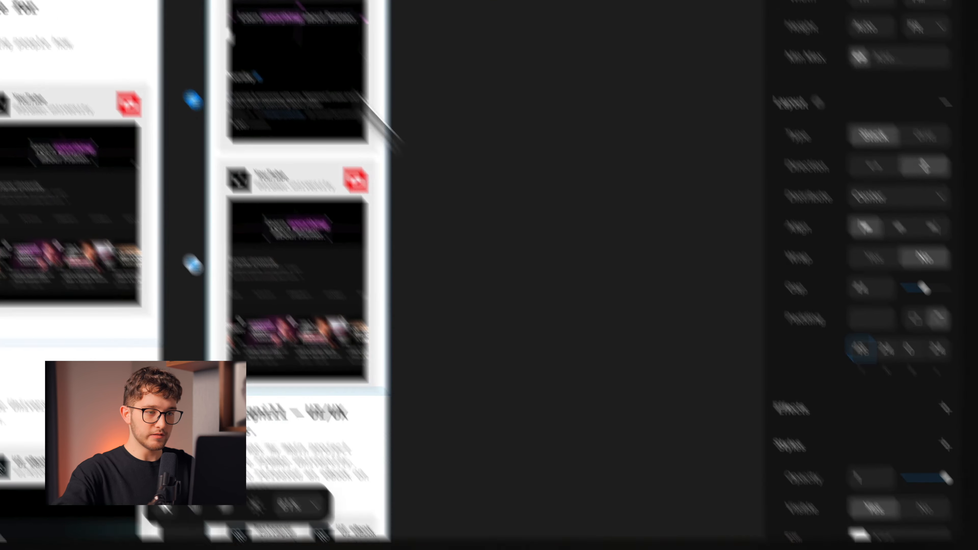
{"action": "scroll", "coordinate": [523, 167], "scroll_direction": "up", "scroll_amount": 5}
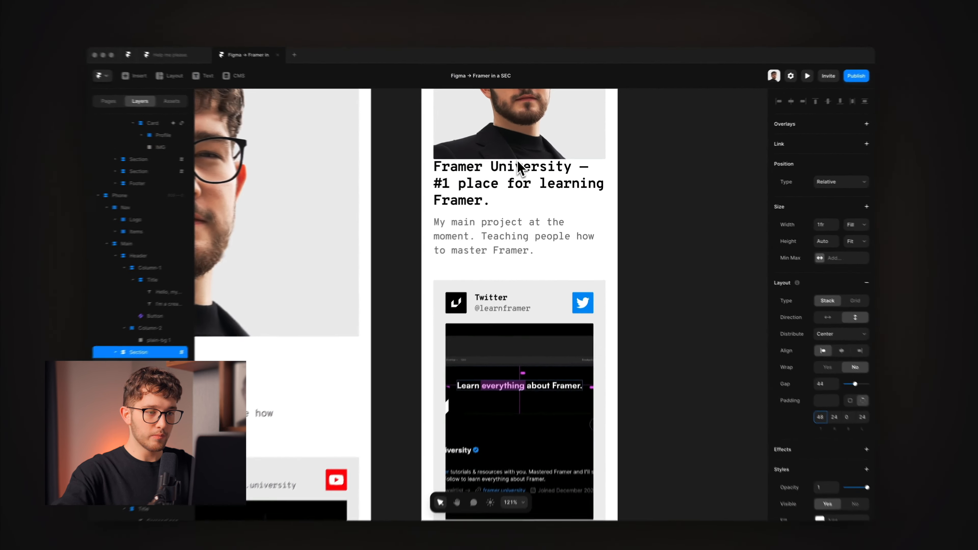
{"action": "type", "text": "48"}
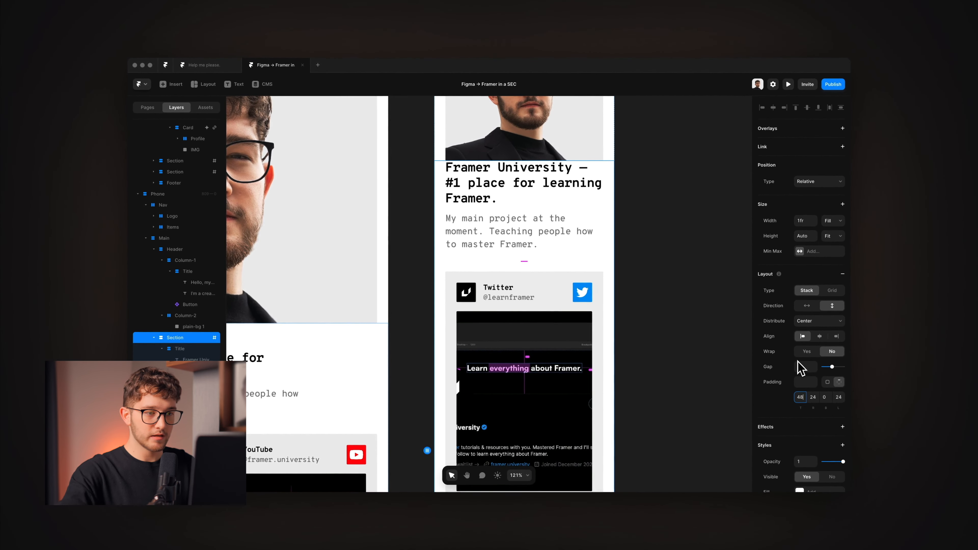
Change the direction of the Phone's Designill card stack to vertical.
{"action": "scroll", "coordinate": [520, 313], "scroll_direction": "down", "scroll_amount": 10}
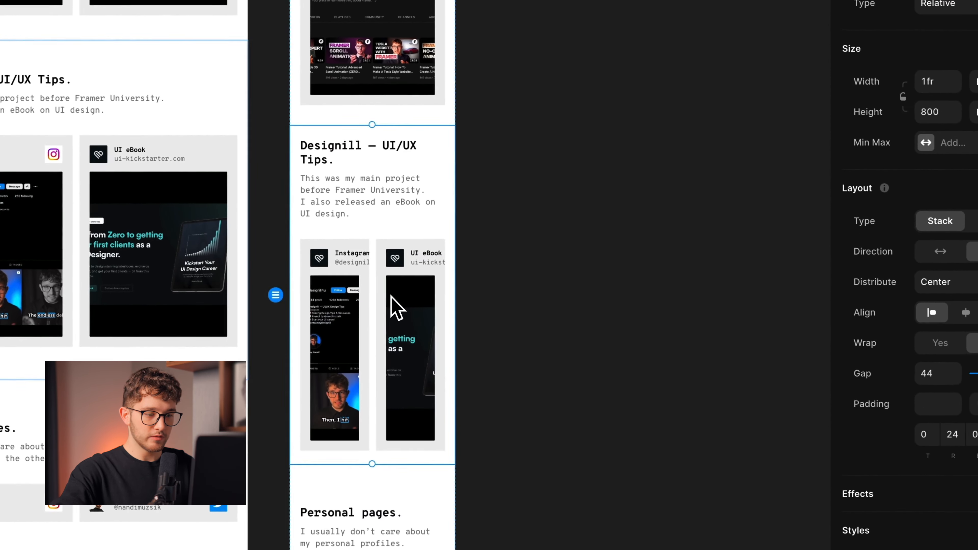
{"action": "double_click", "coordinate": [390, 296]}
{"action": "scroll", "coordinate": [392, 296], "scroll_direction": "up", "scroll_amount": 5}
{"action": "scroll", "coordinate": [381, 291], "scroll_direction": "down", "scroll_amount": 2}
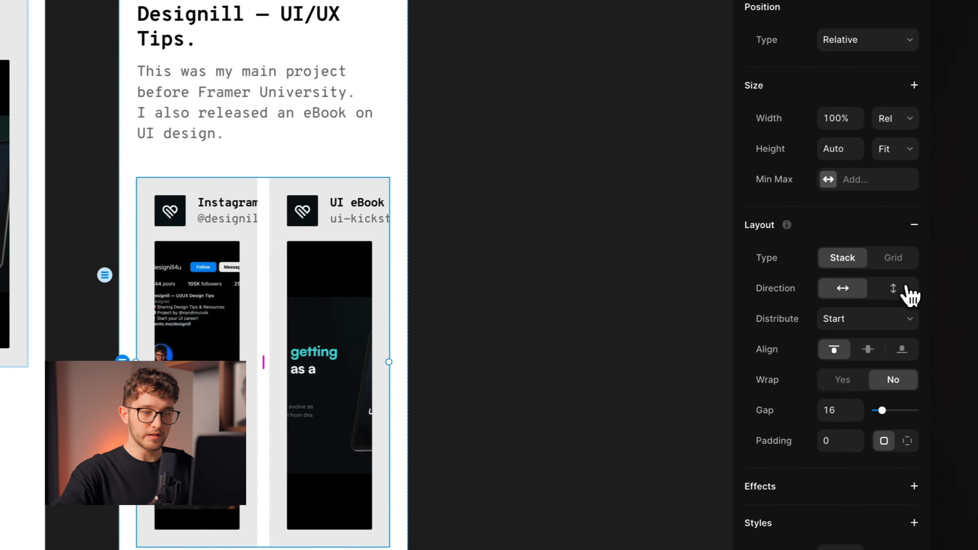
{"action": "left_click", "coordinate": [906, 288]}
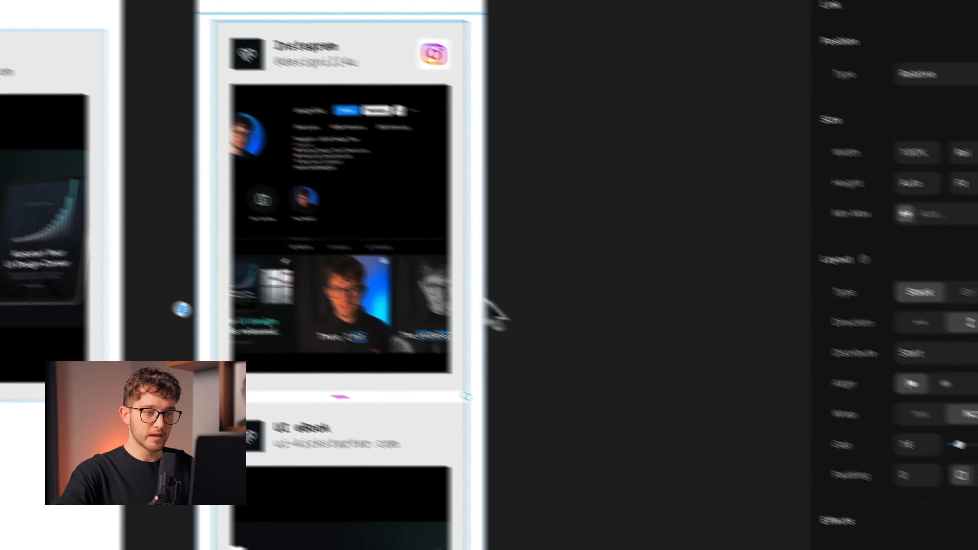
Set the height of the Phone's Designill section to Fit Content and open its top padding for editing.
{"action": "scroll", "coordinate": [493, 313], "scroll_direction": "down", "scroll_amount": 5}
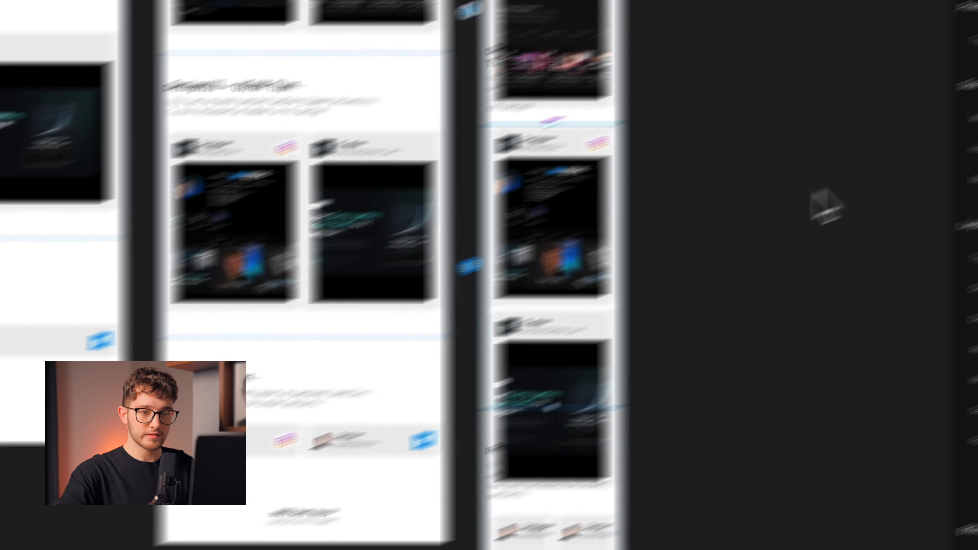
{"action": "left_click", "coordinate": [928, 219]}
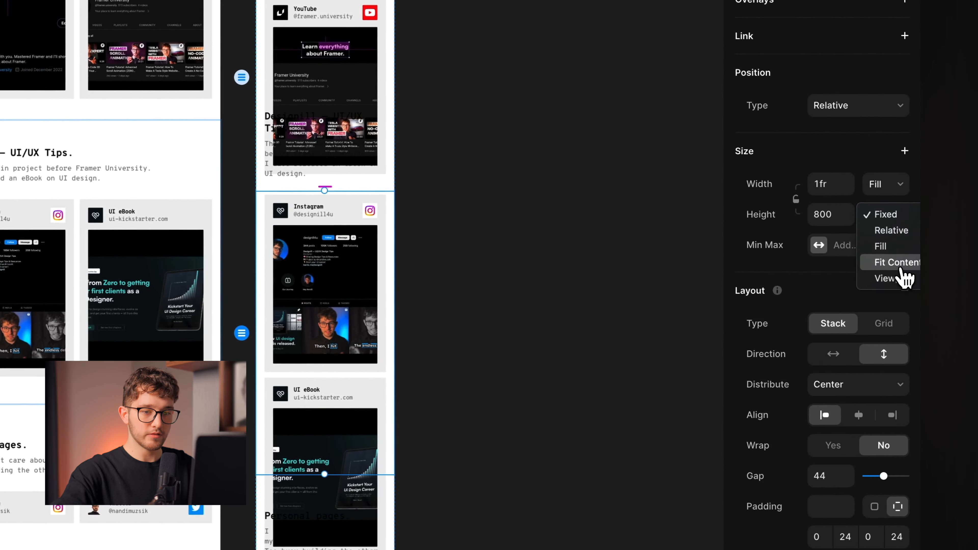
{"action": "left_click", "coordinate": [901, 270]}
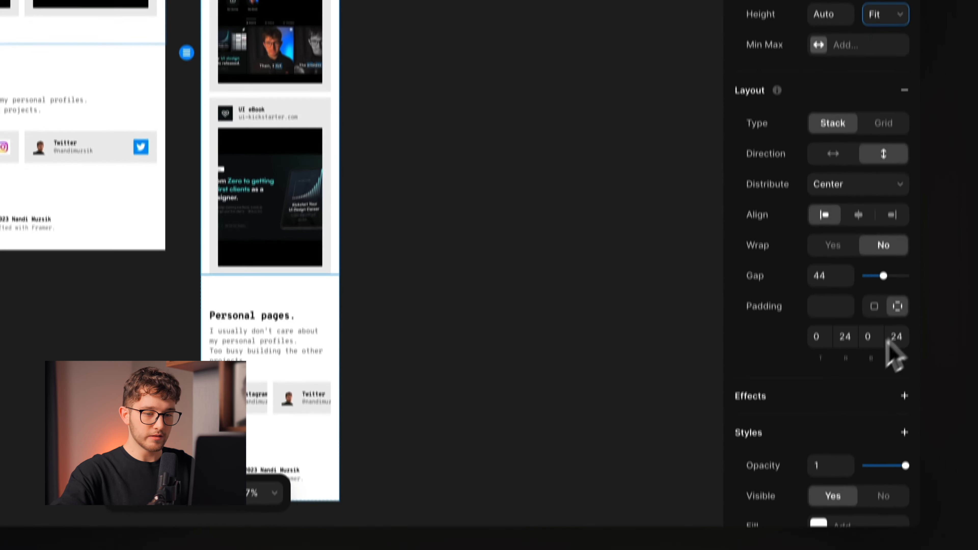
{"action": "left_click", "coordinate": [823, 538]}
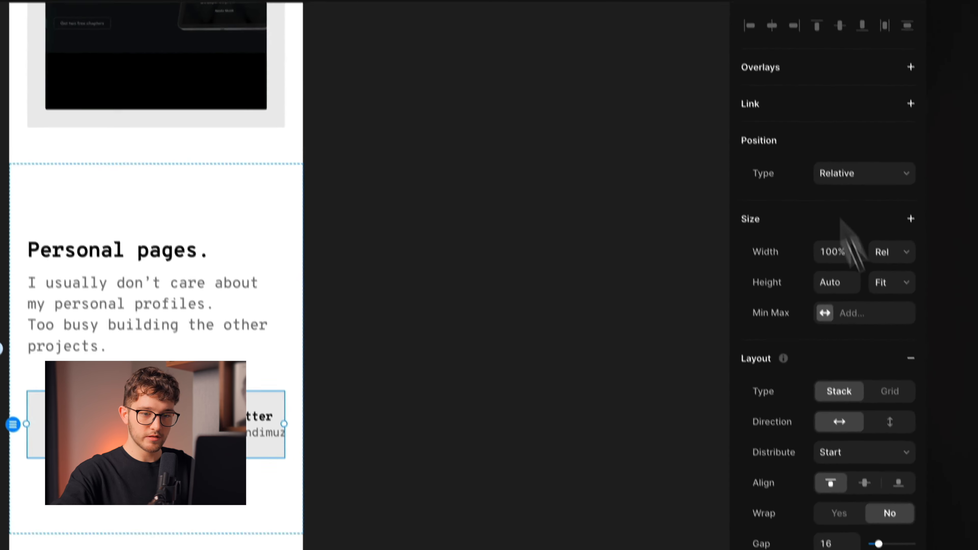
Change the direction of the Phone's Personal pages card stack to vertical.
{"action": "left_click", "coordinate": [895, 421]}
{"action": "left_click", "coordinate": [411, 157]}
{"action": "scroll", "coordinate": [408, 159], "scroll_direction": "up", "scroll_amount": 2}
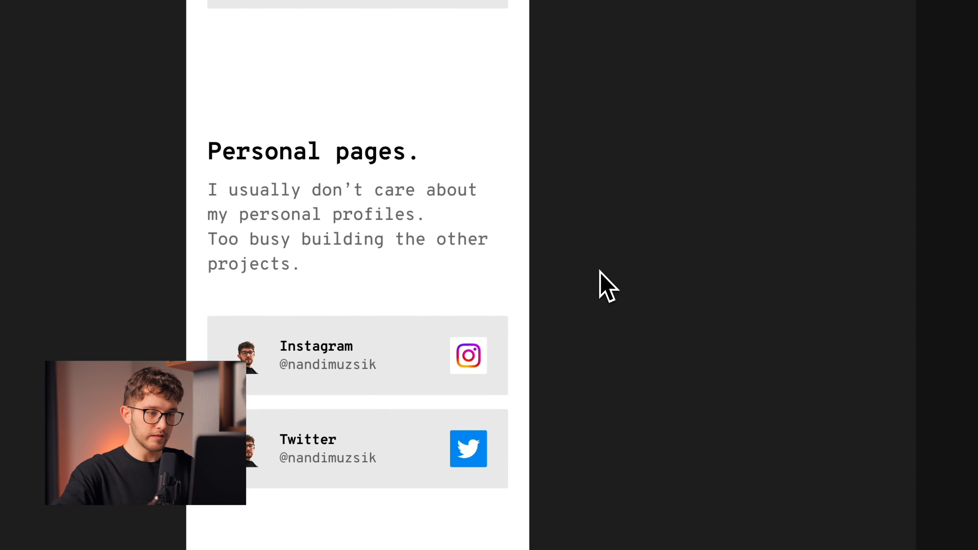
{"action": "scroll", "coordinate": [357, 156], "scroll_direction": "down", "scroll_amount": 5}
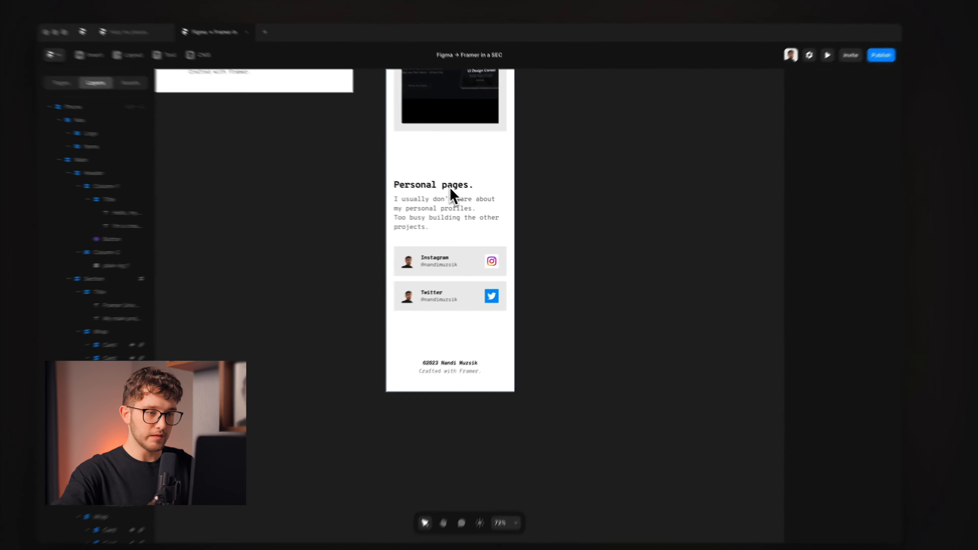
{"action": "scroll", "coordinate": [357, 156], "scroll_direction": "up", "scroll_amount": 3}
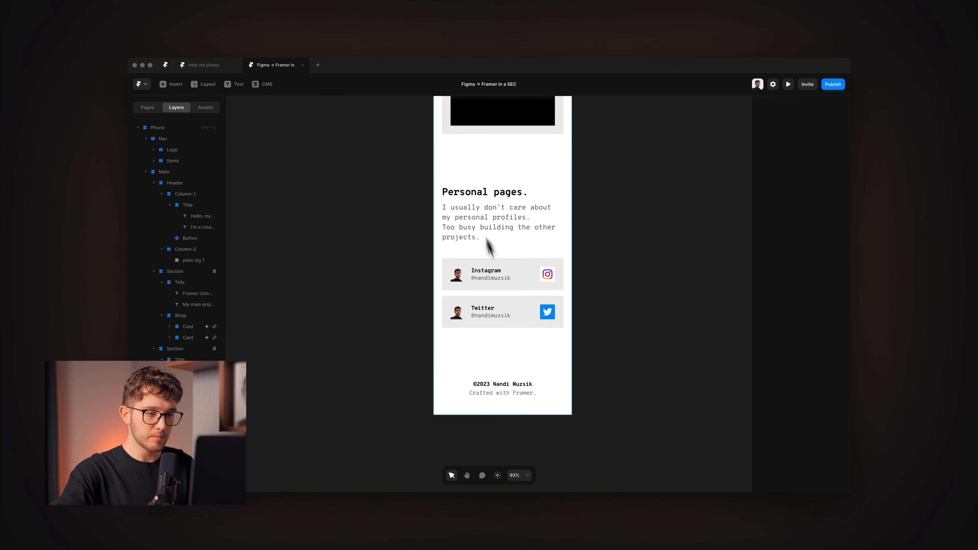
{"action": "scroll", "coordinate": [504, 302], "scroll_direction": "down", "scroll_amount": 5}
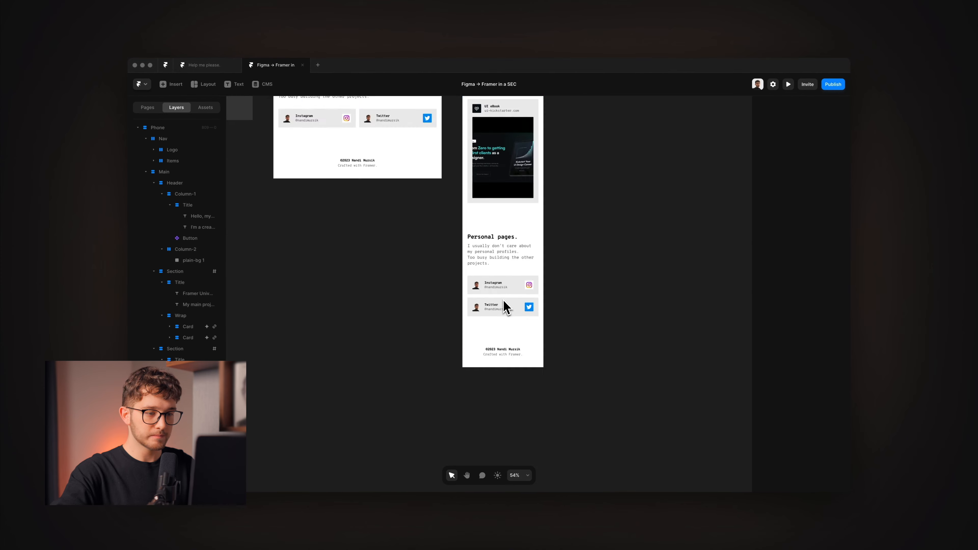
Preview the site, narrow it to about 396 px wide, examine the responsive layout down the page, and return to the canvas.
{"action": "scroll", "coordinate": [505, 301], "scroll_direction": "up", "scroll_amount": 10}
{"action": "left_click", "coordinate": [789, 84]}
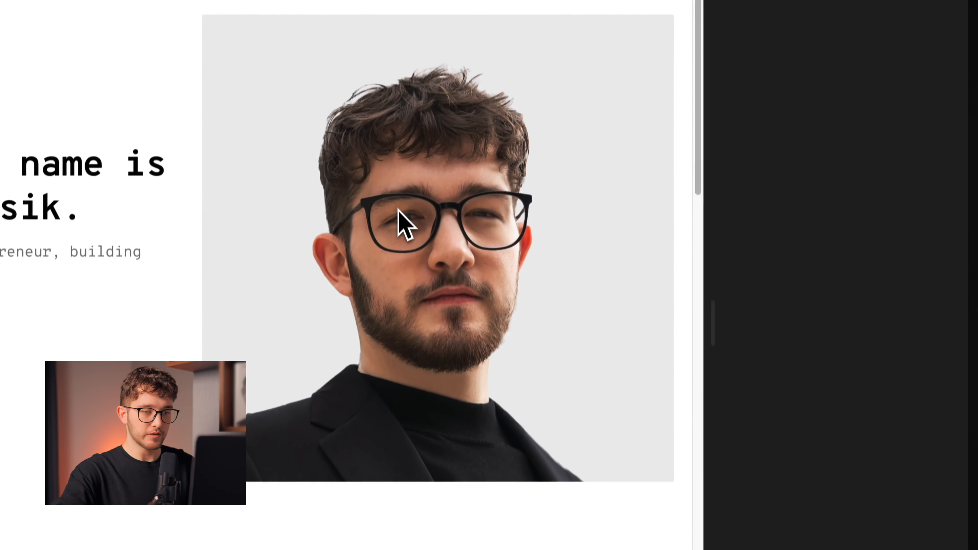
{"action": "left_click_drag", "start_coordinate": [692, 402], "coordinate": [496, 400]}
{"action": "left_click_drag", "start_coordinate": [515, 295], "coordinate": [460, 343]}
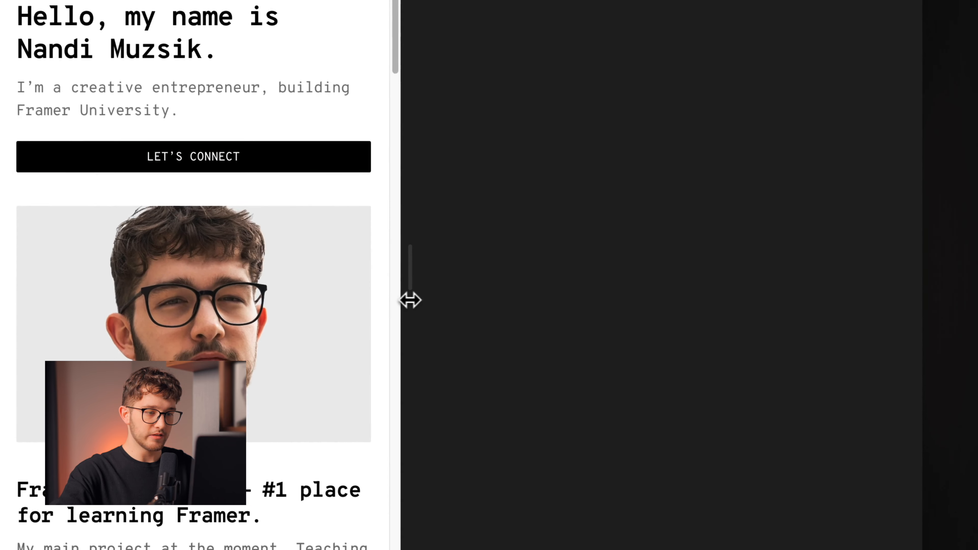
{"action": "left_click_drag", "start_coordinate": [410, 300], "coordinate": [355, 308]}
{"action": "scroll", "coordinate": [324, 337], "scroll_direction": "down", "scroll_amount": 10}
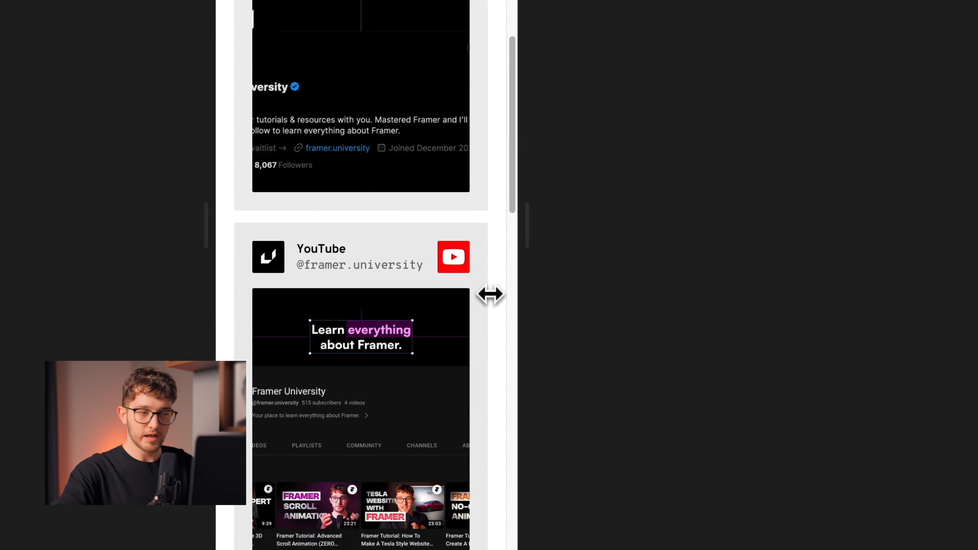
{"action": "scroll", "coordinate": [490, 295], "scroll_direction": "down", "scroll_amount": 10}
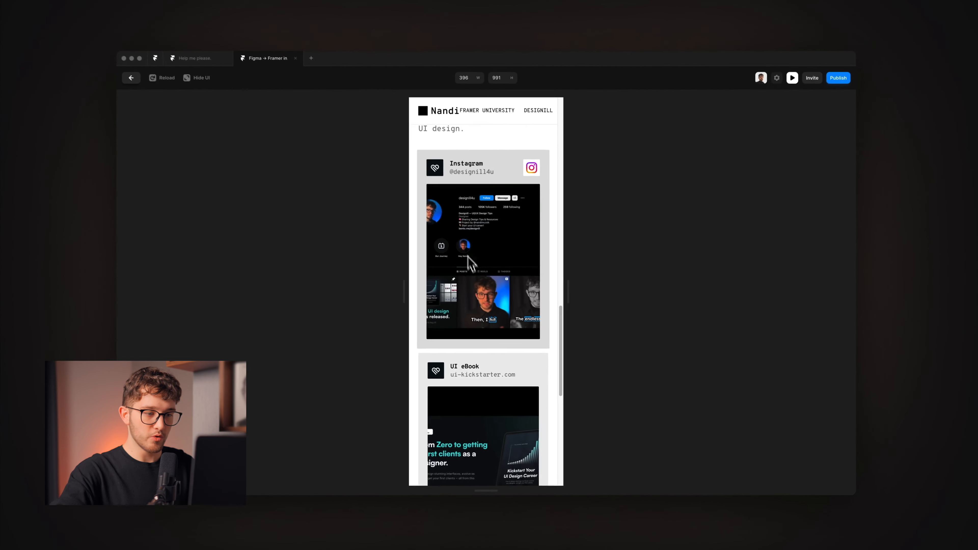
{"action": "scroll", "coordinate": [483, 318], "scroll_direction": "down", "scroll_amount": 5}
{"action": "scroll", "coordinate": [483, 315], "scroll_direction": "up", "scroll_amount": 15}
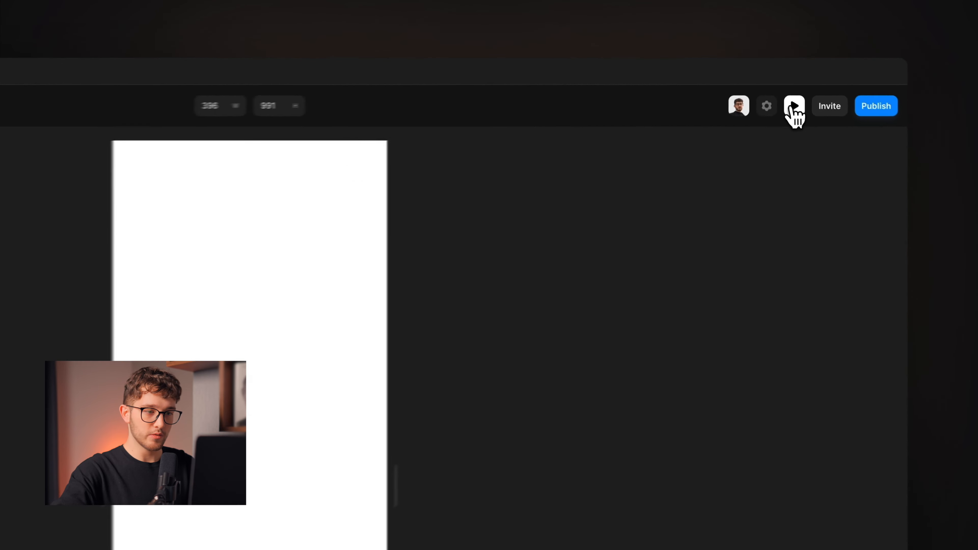
{"action": "left_click", "coordinate": [788, 84]}
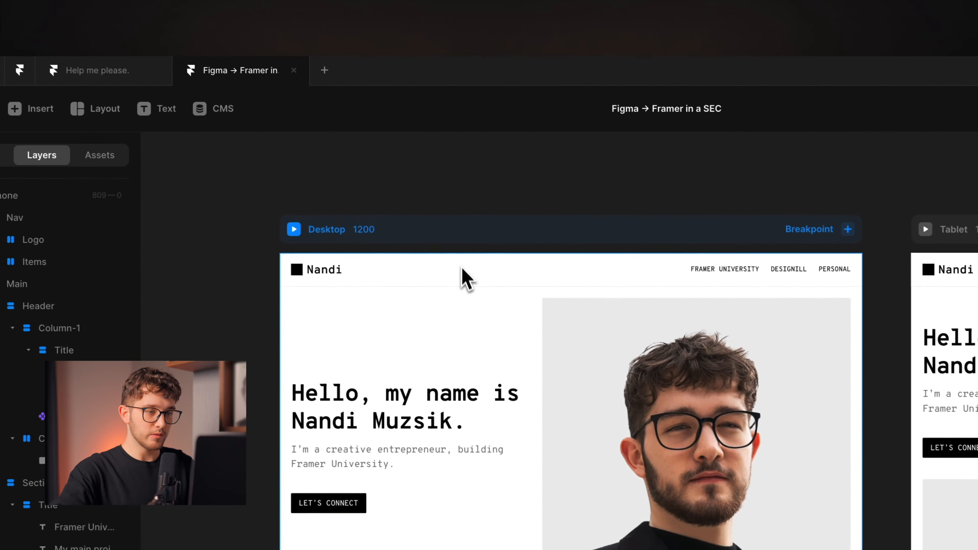
Turn the Desktop's navigation bar into a component named Nav.
{"action": "left_click", "coordinate": [274, 203]}
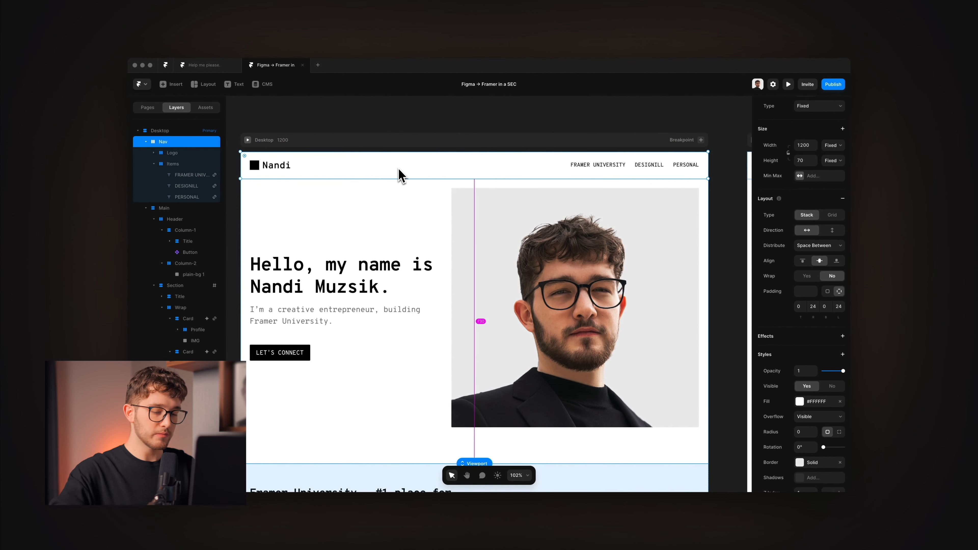
{"action": "key", "text": "super+alt+k"}
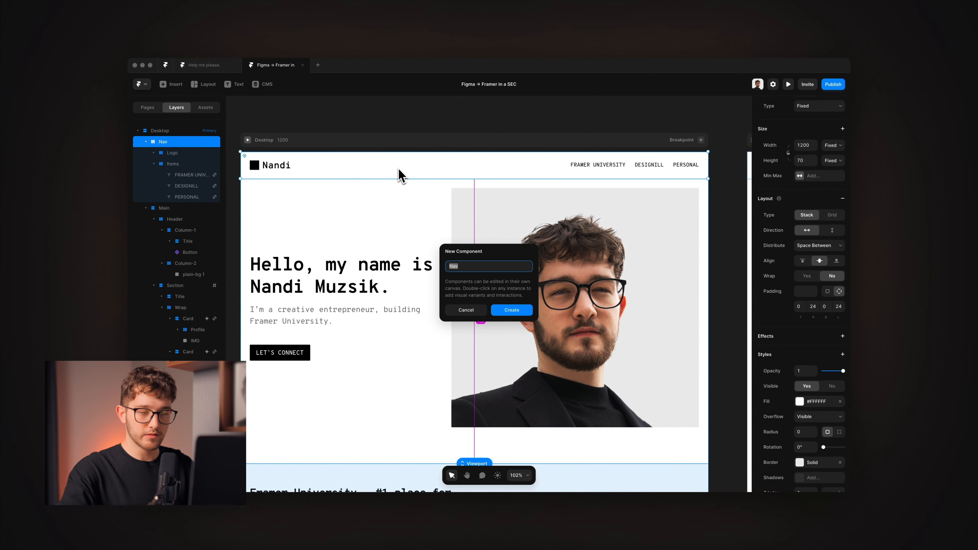
{"action": "key", "text": "Return"}
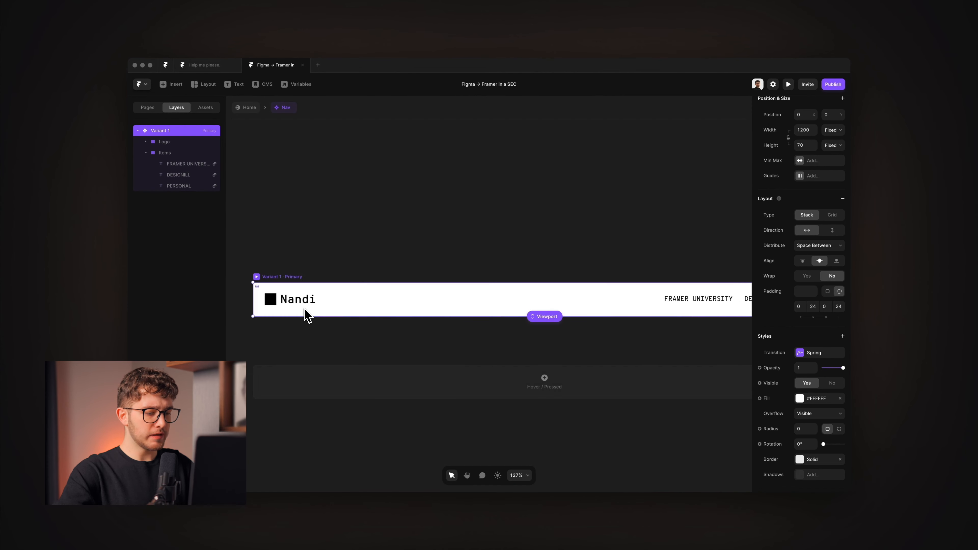
Inspect the Graphic+Logo group nested inside the Logo layer of the Nav component.
{"action": "left_click", "coordinate": [314, 298]}
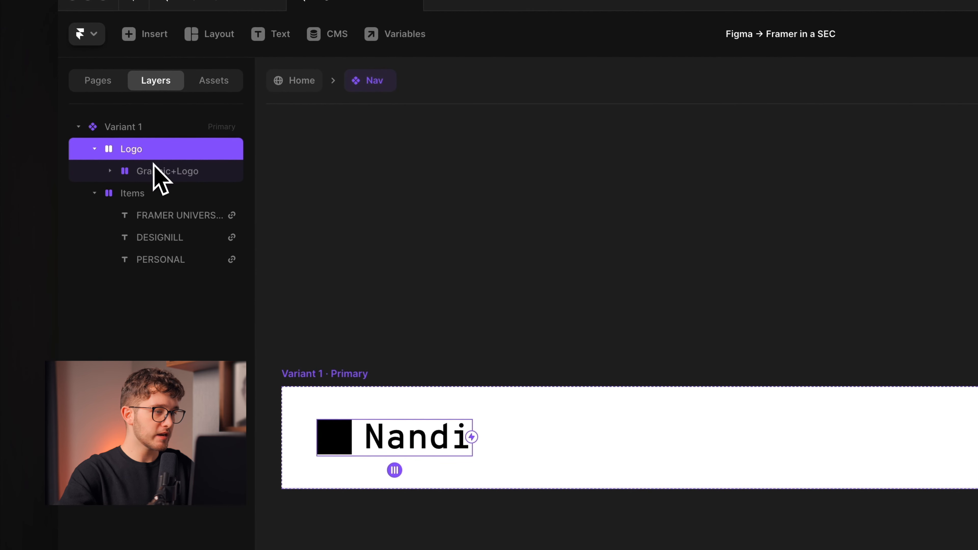
{"action": "left_click", "coordinate": [153, 171]}
{"action": "left_click", "coordinate": [110, 171]}
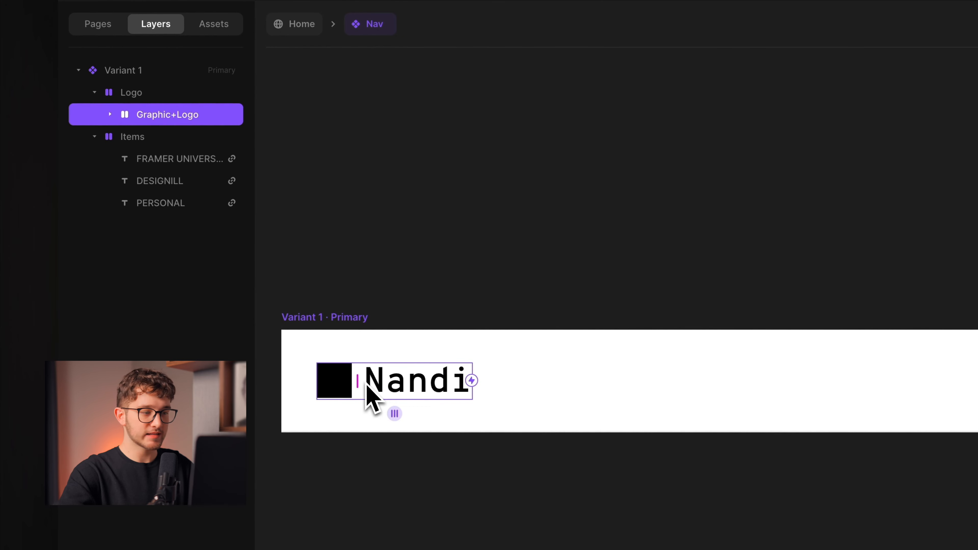
{"action": "left_click", "coordinate": [173, 95]}
{"action": "type", "text": "i"}
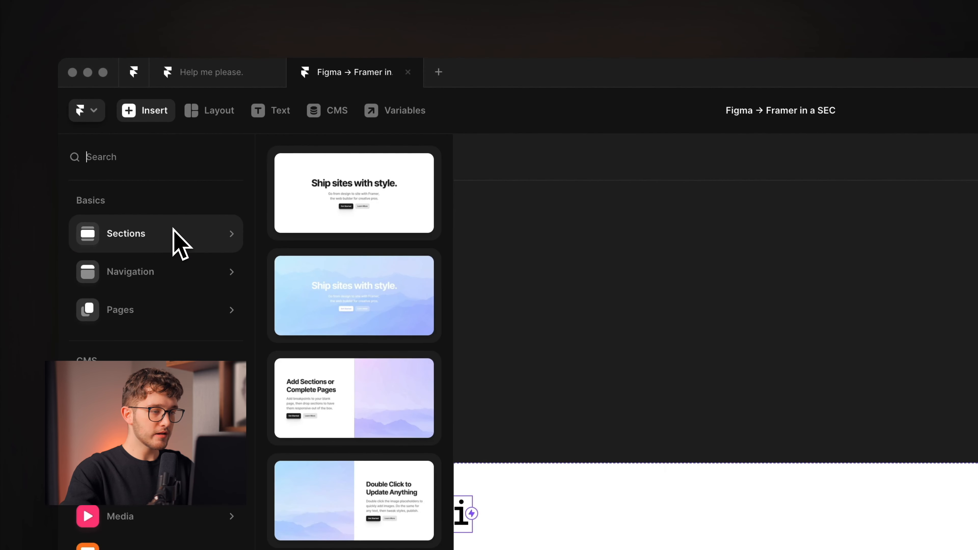
{"action": "type", "text": "ph"}
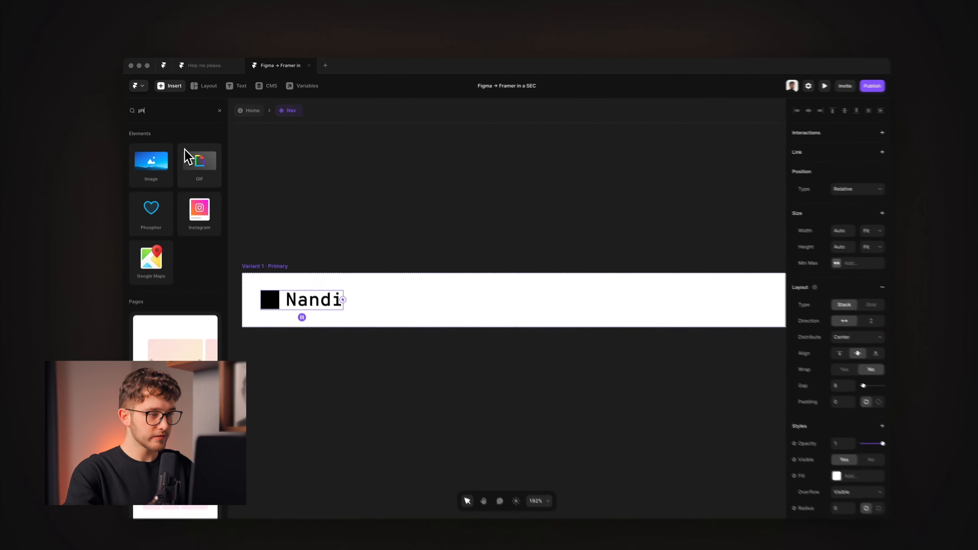
{"action": "type", "text": "oner"}
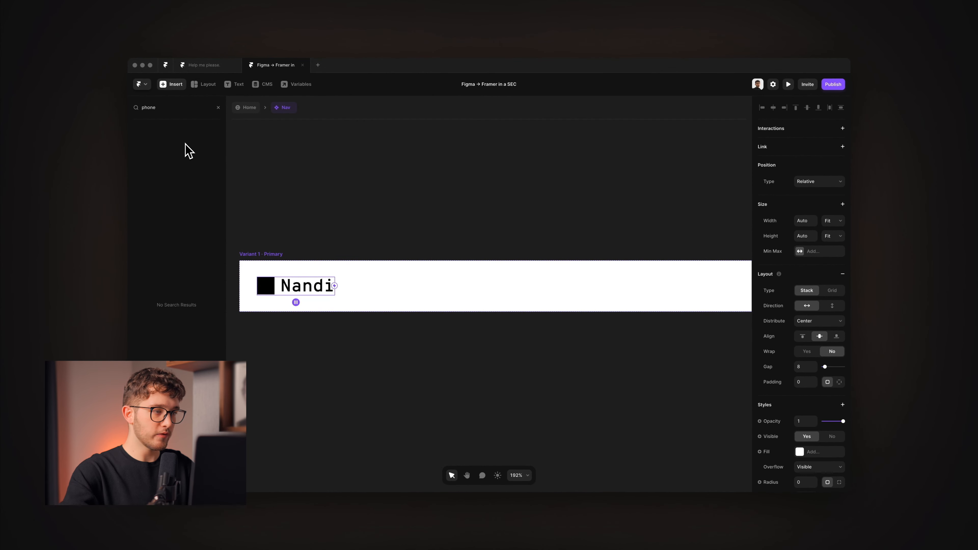
{"action": "key", "text": "super+a"}
{"action": "key", "text": "BackSpace"}
{"action": "left_click", "coordinate": [173, 84]}
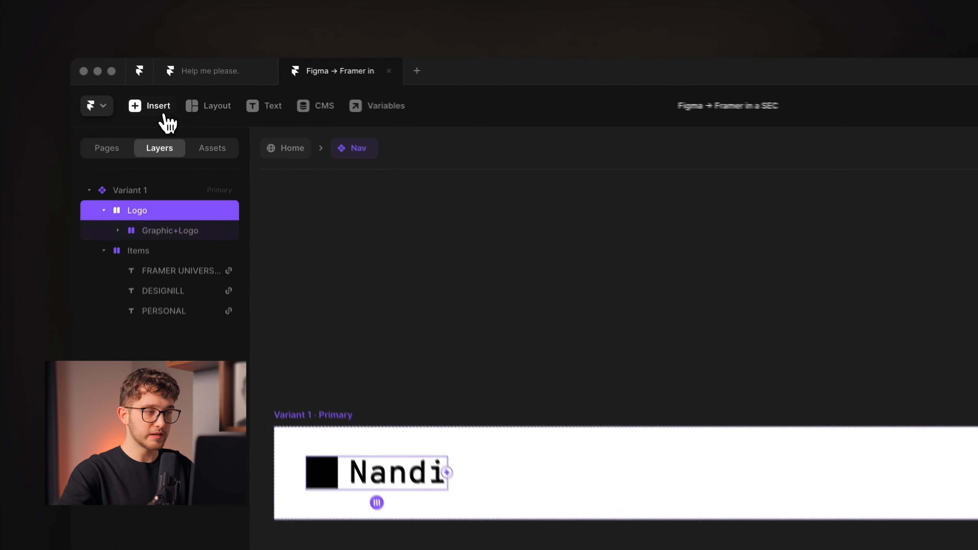
Search the insertable elements for "icon" and place a Phosphor icon after the logo text in the Nav component.
{"action": "left_click", "coordinate": [173, 84]}
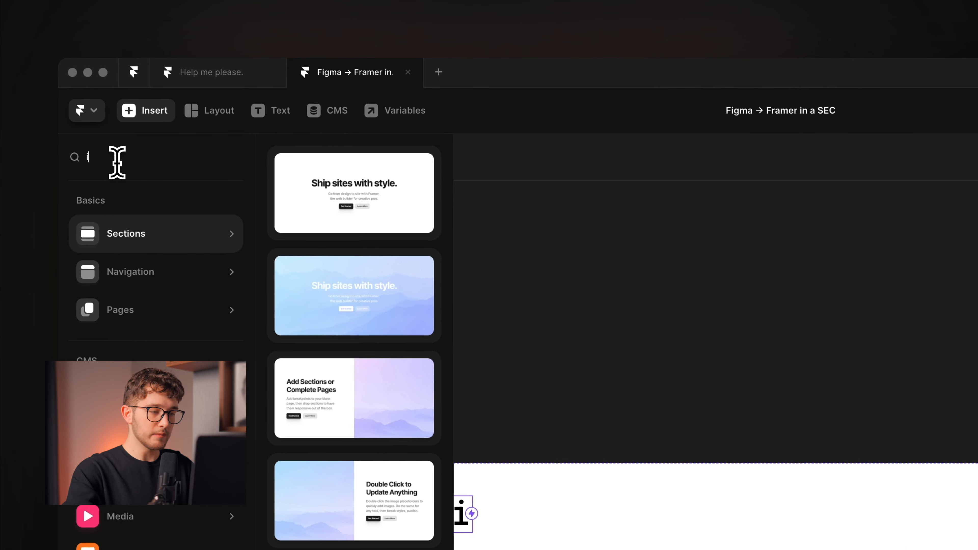
{"action": "type", "text": "icon"}
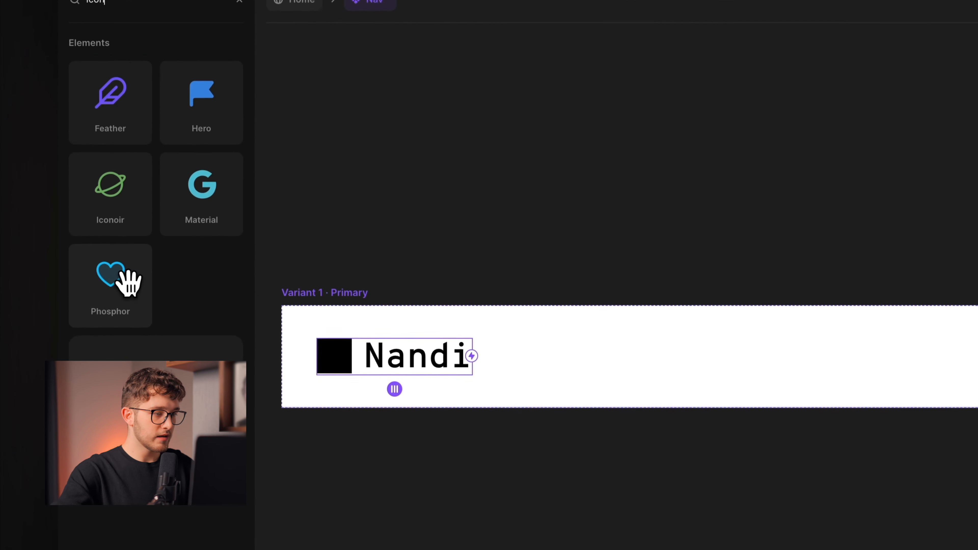
{"action": "left_click_drag", "start_coordinate": [126, 439], "coordinate": [268, 485]}
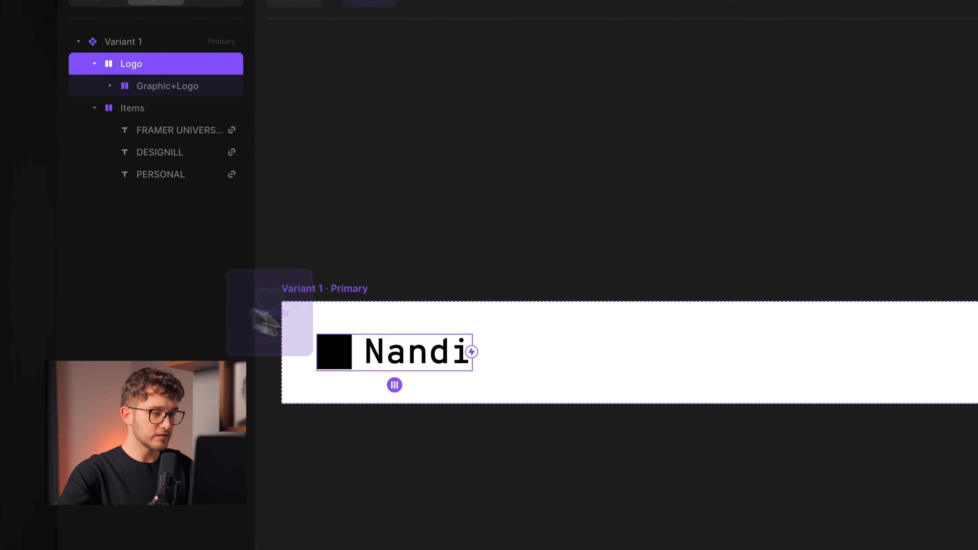
{"action": "left_click_drag", "start_coordinate": [272, 321], "coordinate": [475, 375]}
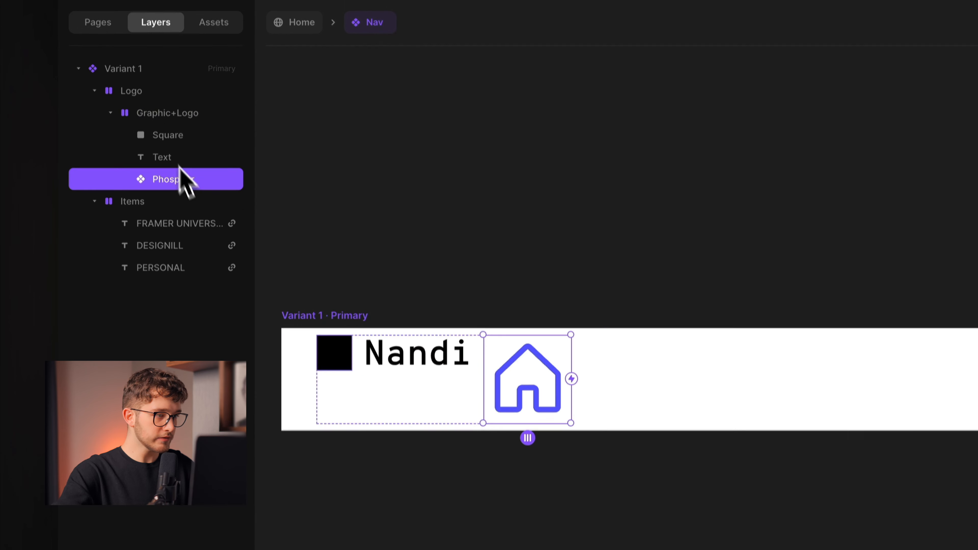
Move the Phosphor icon out of the Graphic+Logo group and place it after that group within the Logo stack.
{"action": "left_click", "coordinate": [154, 113]}
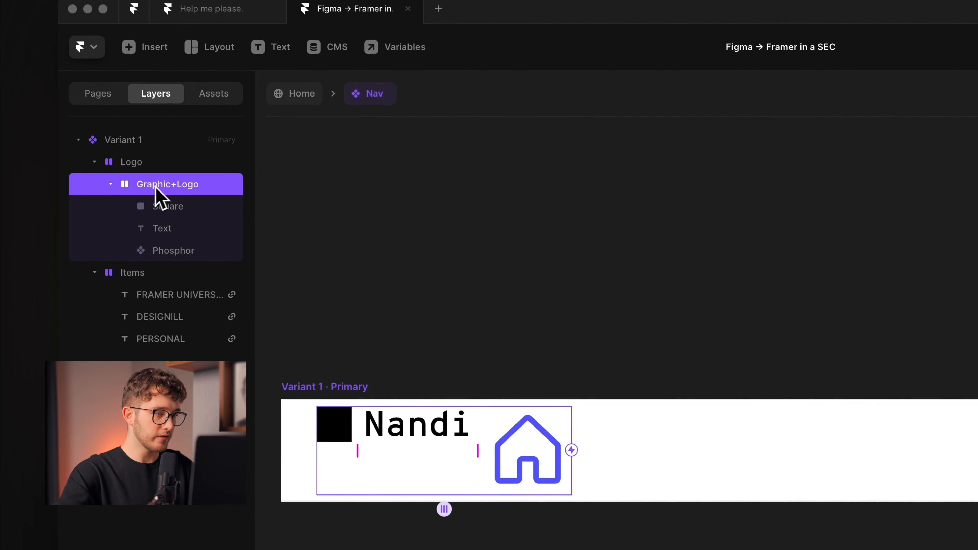
{"action": "left_click", "coordinate": [172, 256]}
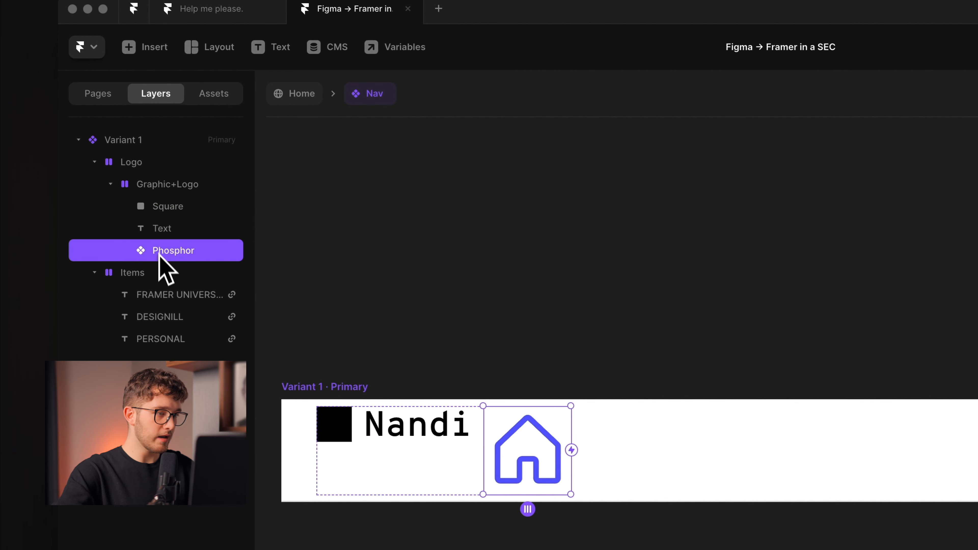
{"action": "left_click_drag", "start_coordinate": [164, 255], "coordinate": [151, 181]}
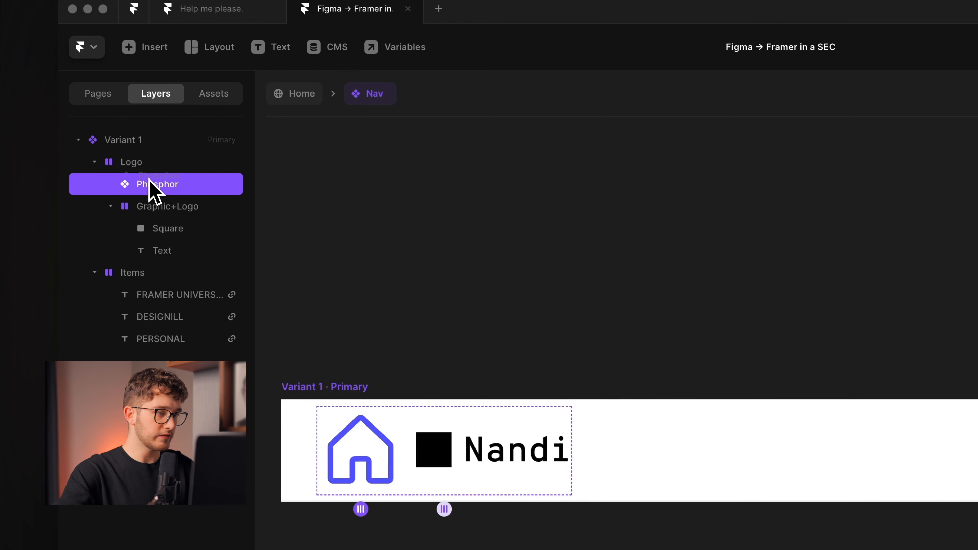
{"action": "left_click", "coordinate": [111, 206]}
{"action": "left_click", "coordinate": [160, 210]}
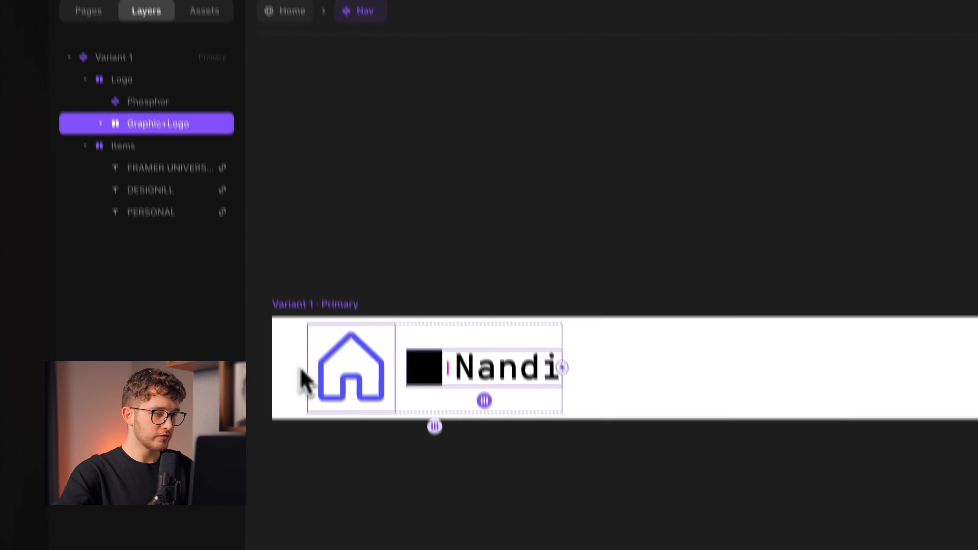
{"action": "left_click", "coordinate": [372, 461]}
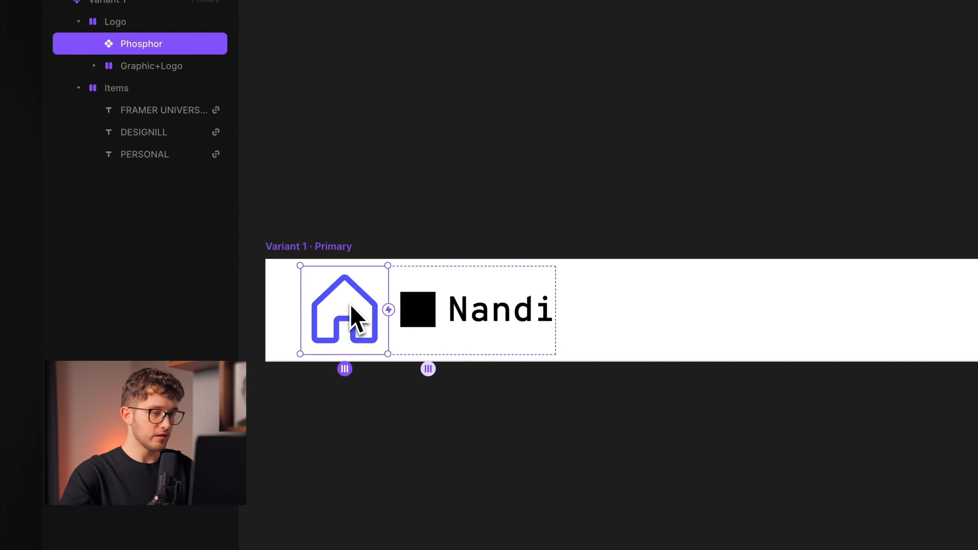
{"action": "key", "text": "Right"}
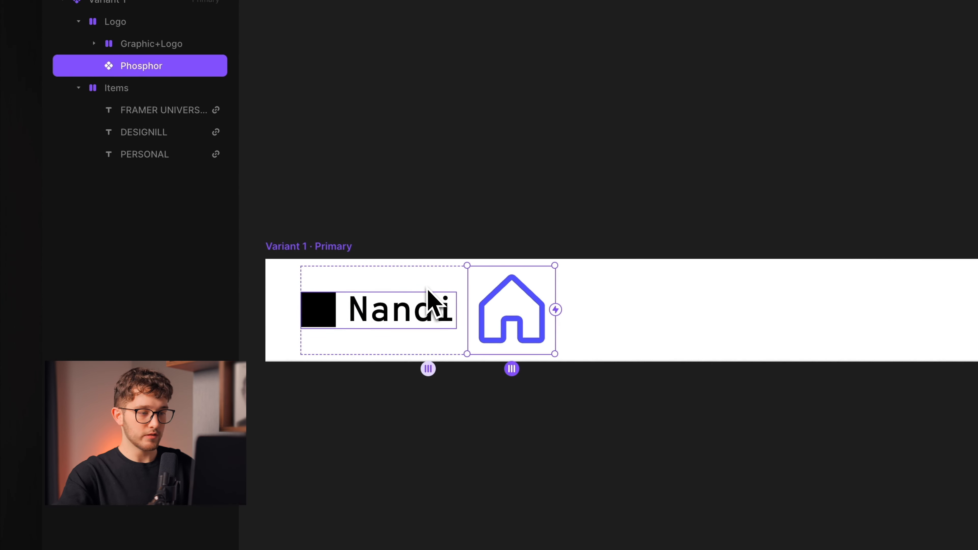
Shrink the Phosphor house icon to roughly the height of the logo beside it.
{"action": "left_click_drag", "start_coordinate": [556, 332], "coordinate": [519, 321]}
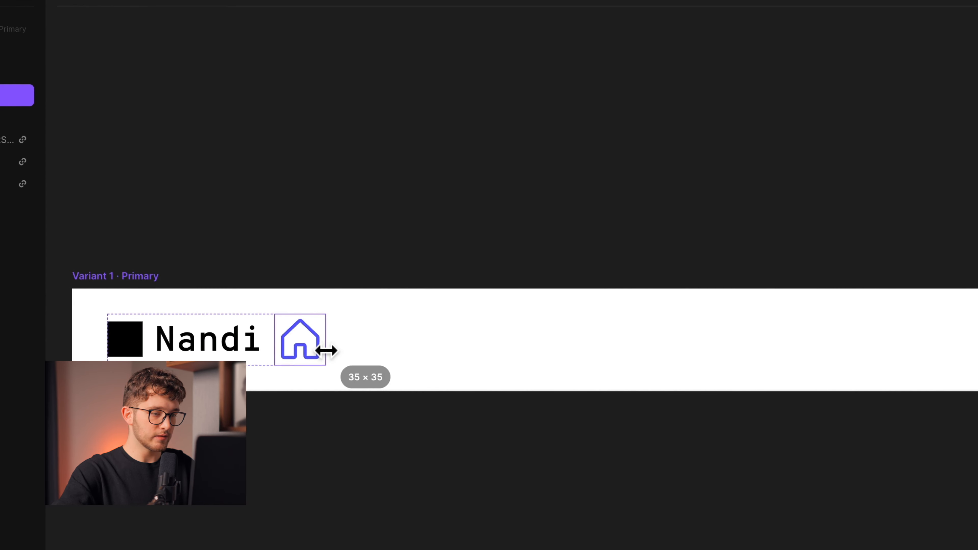
{"action": "left_click_drag", "start_coordinate": [326, 351], "coordinate": [313, 349]}
{"action": "scroll", "coordinate": [314, 350], "scroll_direction": "up", "scroll_amount": 5}
{"action": "scroll", "coordinate": [314, 350], "scroll_direction": "left", "scroll_amount": 10}
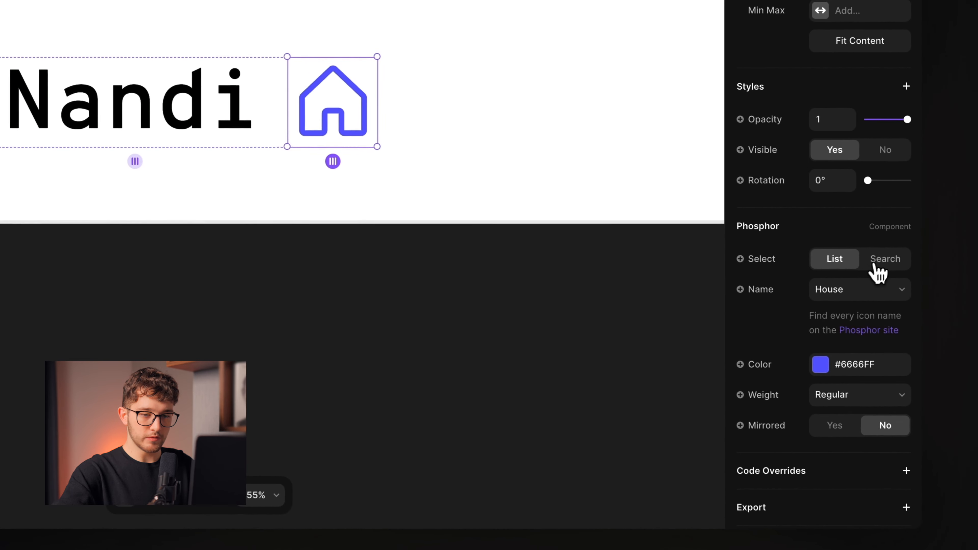
Switch the Phosphor icon's selection to Search and set its name to "list".
{"action": "left_click", "coordinate": [879, 271]}
{"action": "left_click", "coordinate": [844, 287]}
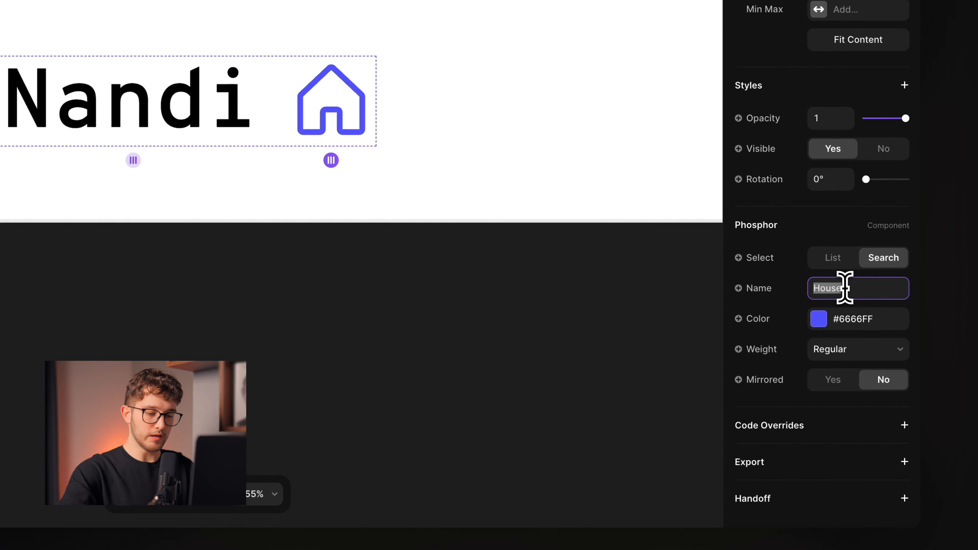
{"action": "type", "text": "list"}
{"action": "key", "text": "Return"}
Change the list icon's color to black, #000000.
{"action": "left_click", "coordinate": [849, 320]}
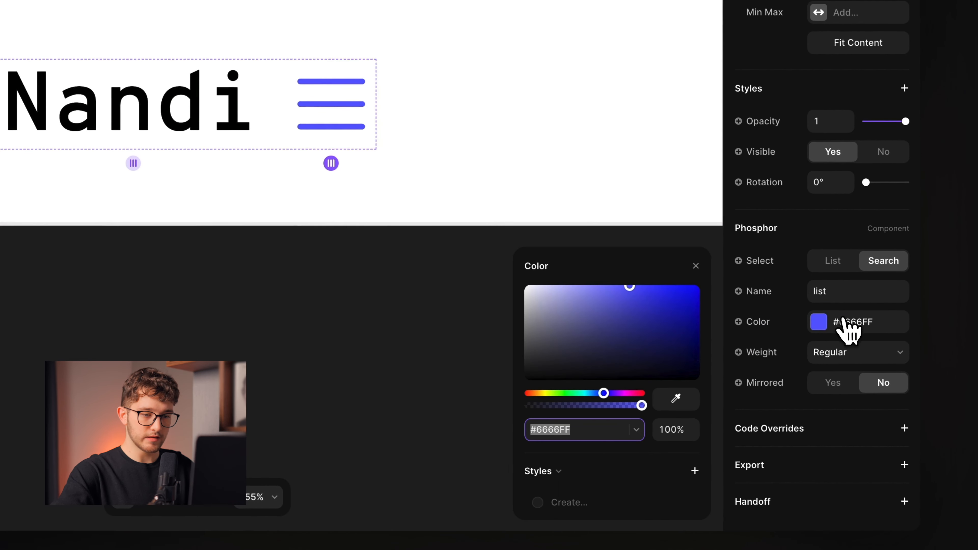
{"action": "left_click_drag", "start_coordinate": [665, 336], "coordinate": [344, 527]}
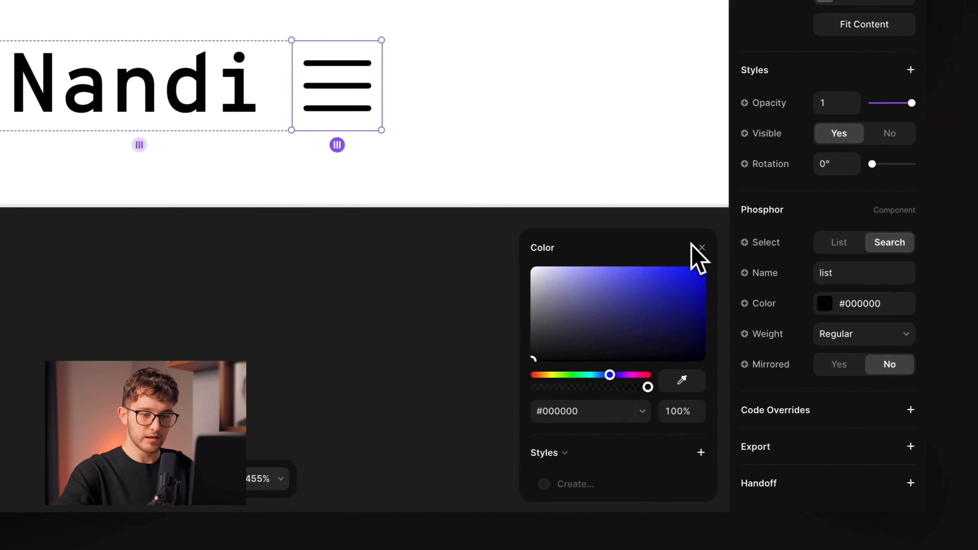
{"action": "left_click", "coordinate": [696, 265]}
{"action": "left_click", "coordinate": [902, 296]}
{"action": "left_click", "coordinate": [448, 462]}
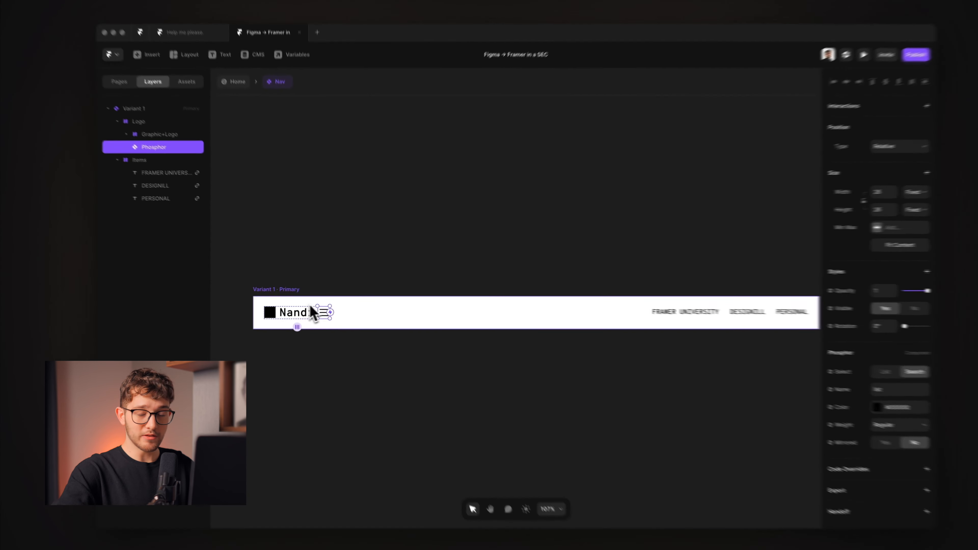
Hide the list icon in Variant 1 by setting Visible to No.
{"action": "scroll", "coordinate": [328, 302], "scroll_direction": "up", "scroll_amount": 5}
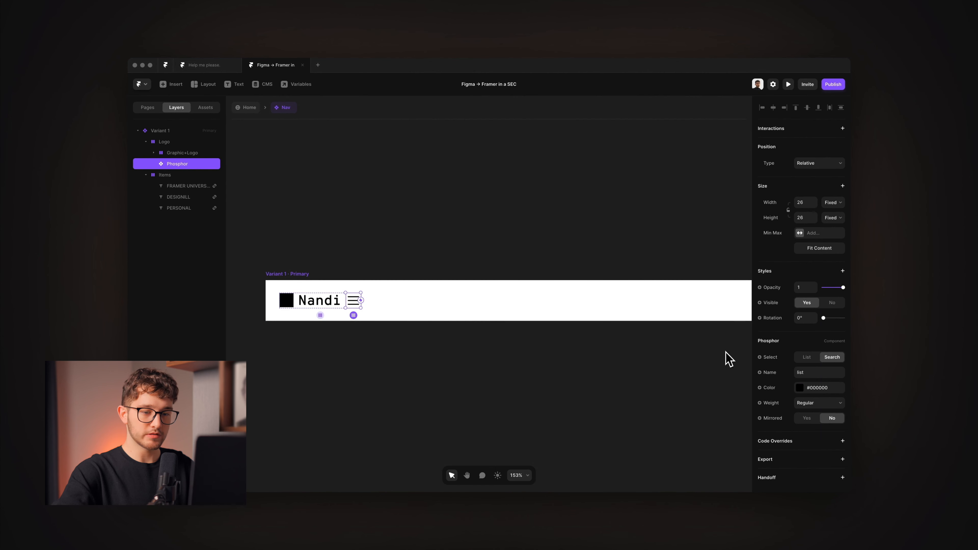
{"action": "left_click", "coordinate": [832, 302]}
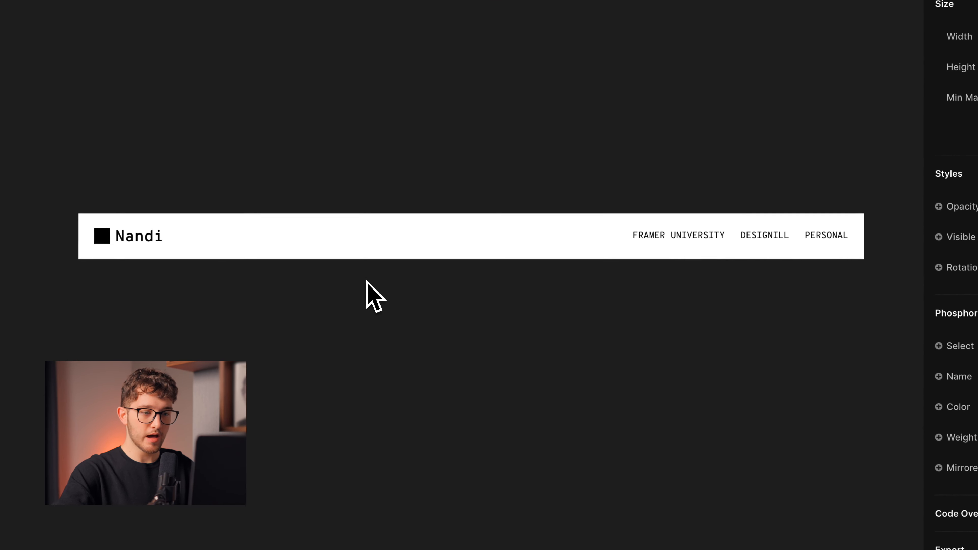
{"action": "key", "text": "super+Return"}
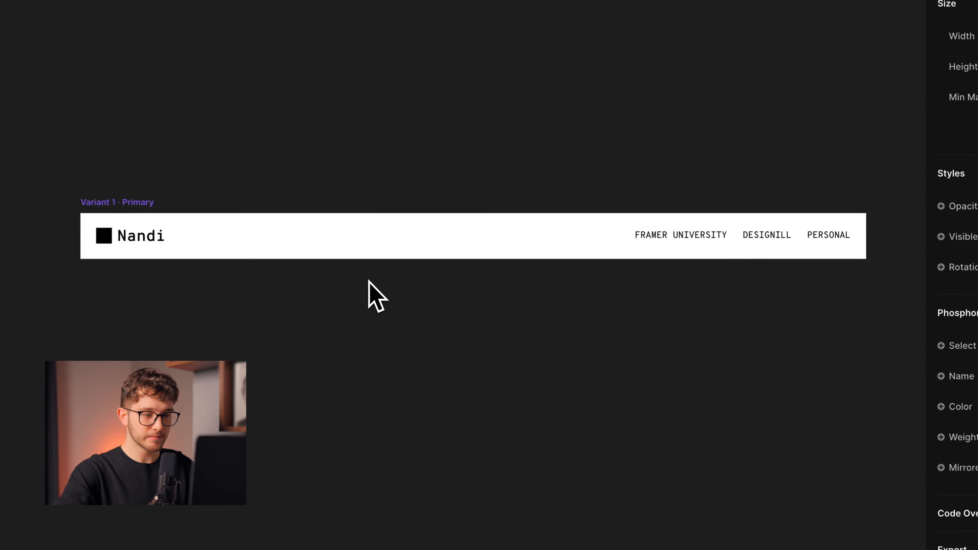
Add a second variant to the Nav component and name it "Phone Expanded".
{"action": "left_click", "coordinate": [605, 279]}
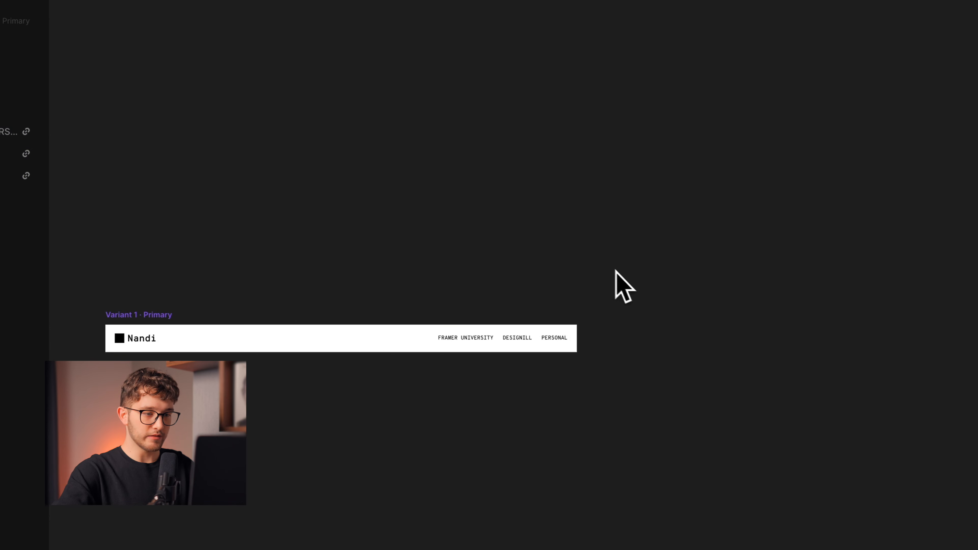
{"action": "left_click", "coordinate": [127, 315]}
{"action": "left_click", "coordinate": [858, 338]}
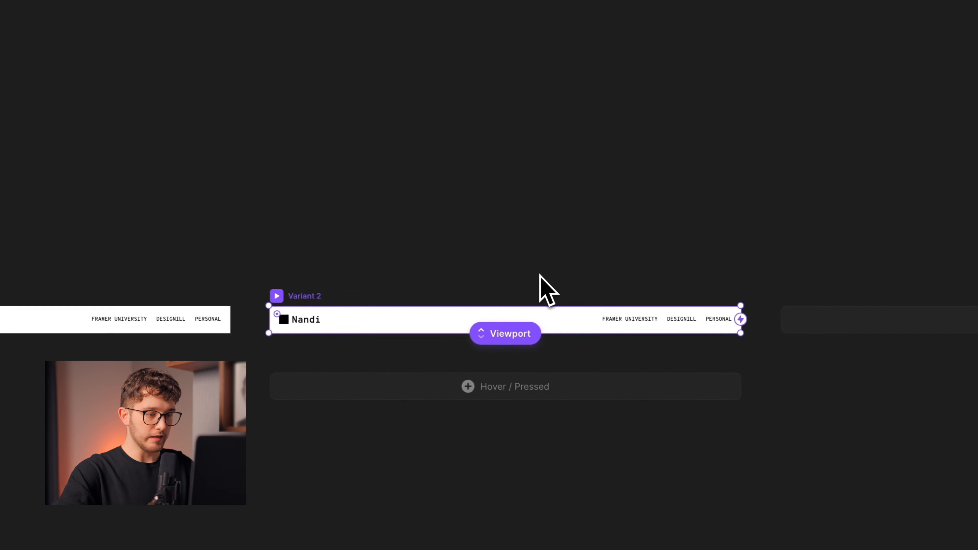
{"action": "left_click", "coordinate": [540, 274]}
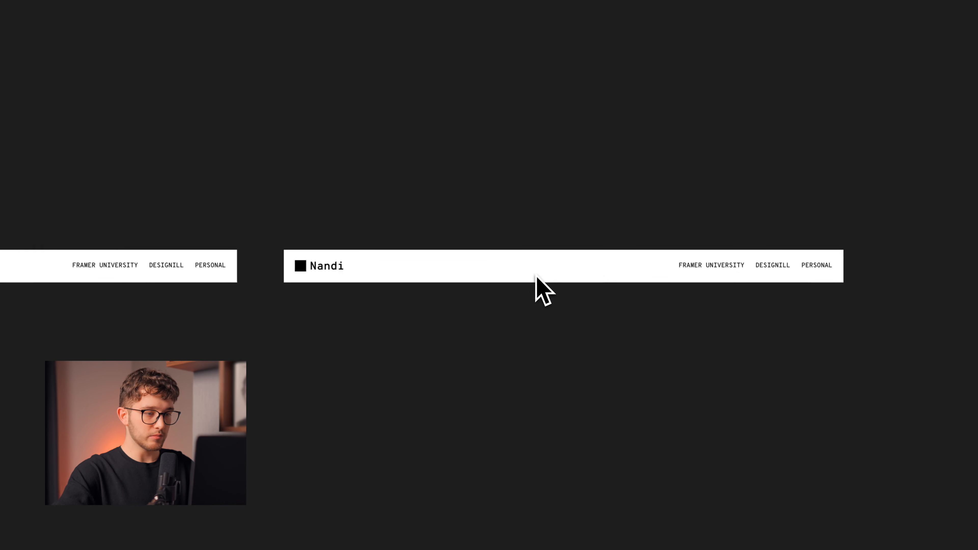
{"action": "left_click", "coordinate": [485, 331]}
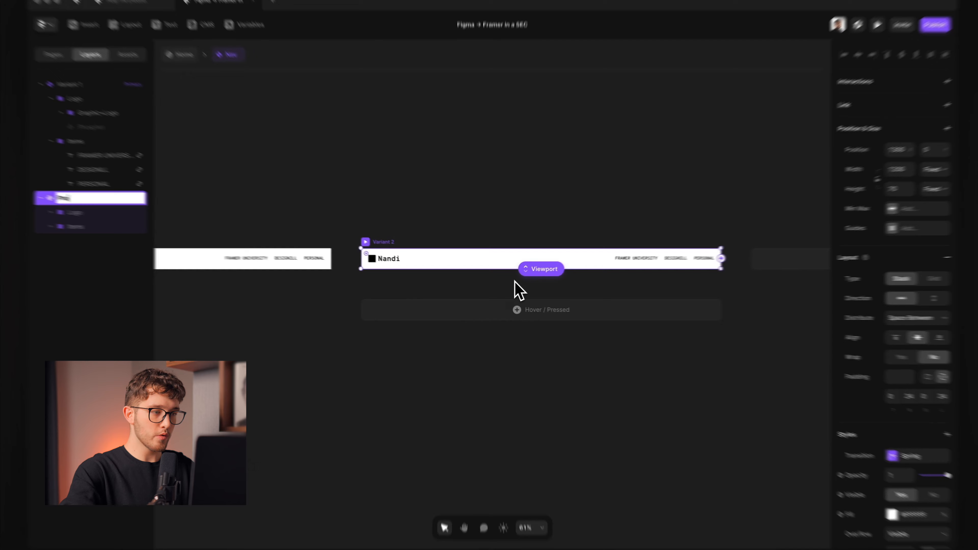
{"action": "type", "text": "Phone Expanded"}
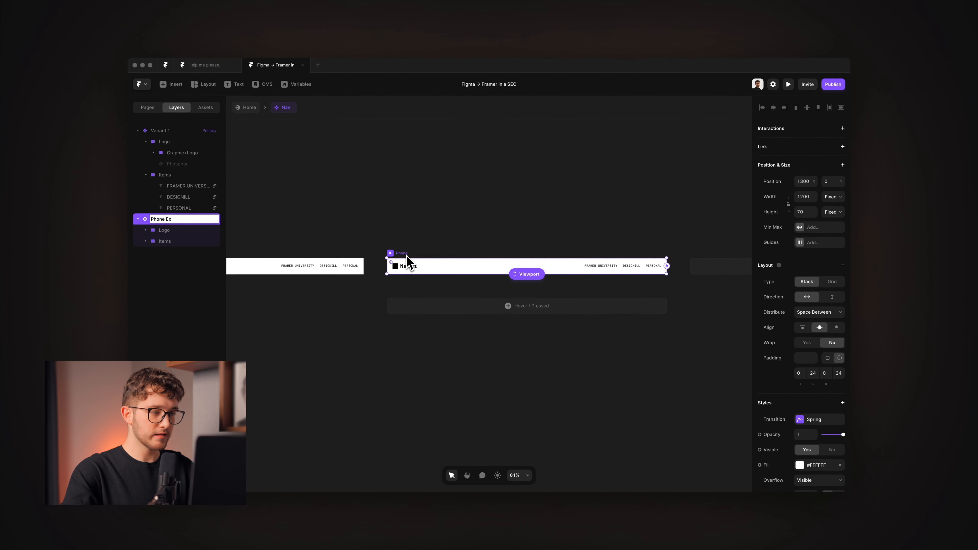
{"action": "key", "text": "Return"}
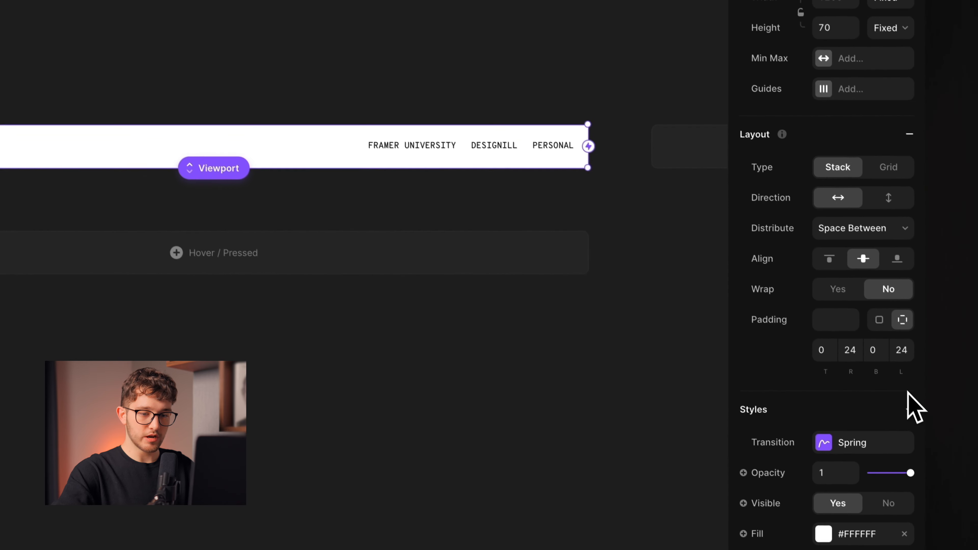
Make the Phone Expanded variant a vertical stack distributed from Start with a gap of 24.
{"action": "left_click", "coordinate": [884, 186]}
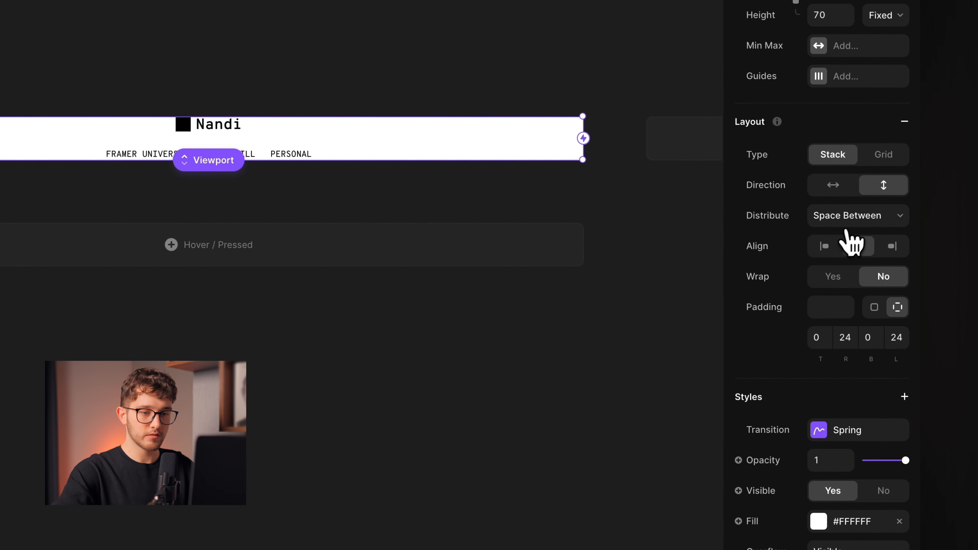
{"action": "left_click", "coordinate": [853, 217]}
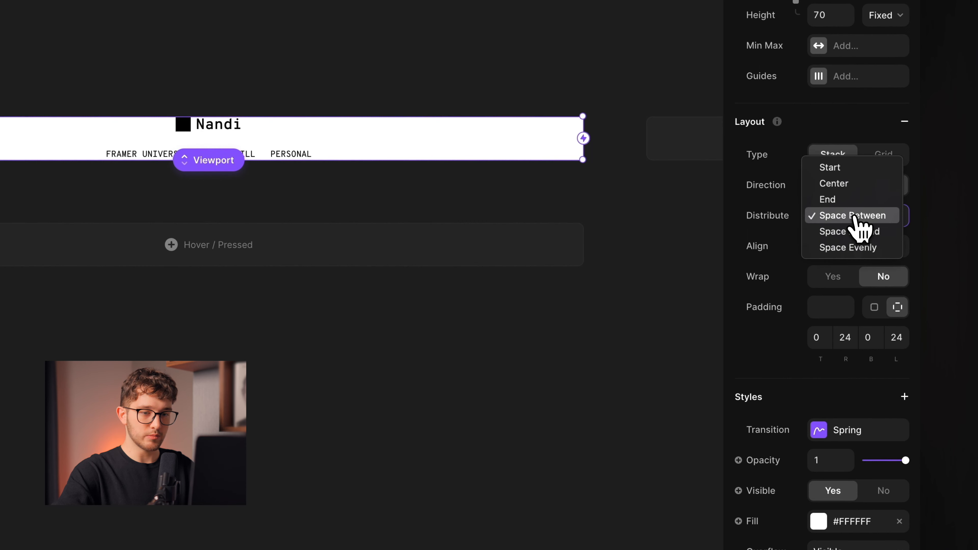
{"action": "left_click", "coordinate": [862, 169]}
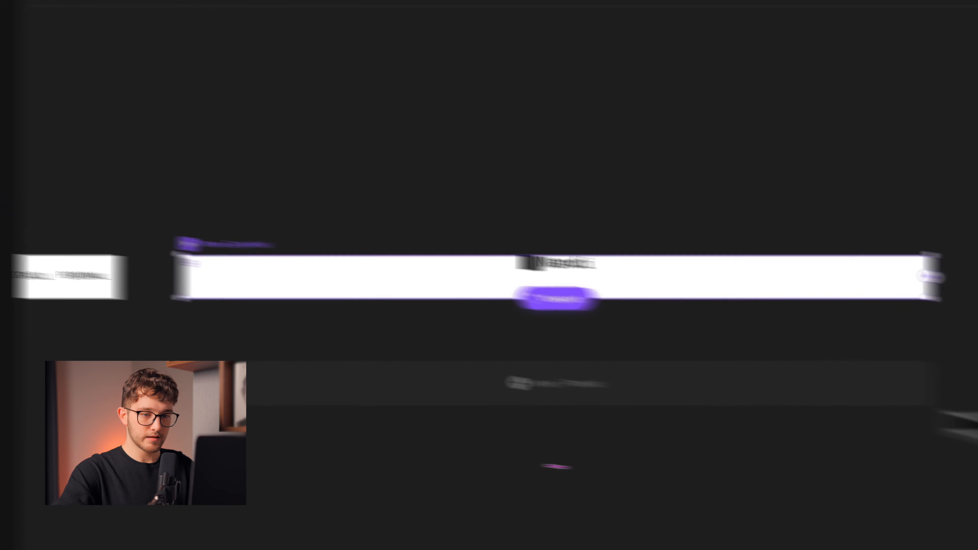
{"action": "left_click", "coordinate": [849, 399]}
{"action": "type", "text": "24"}
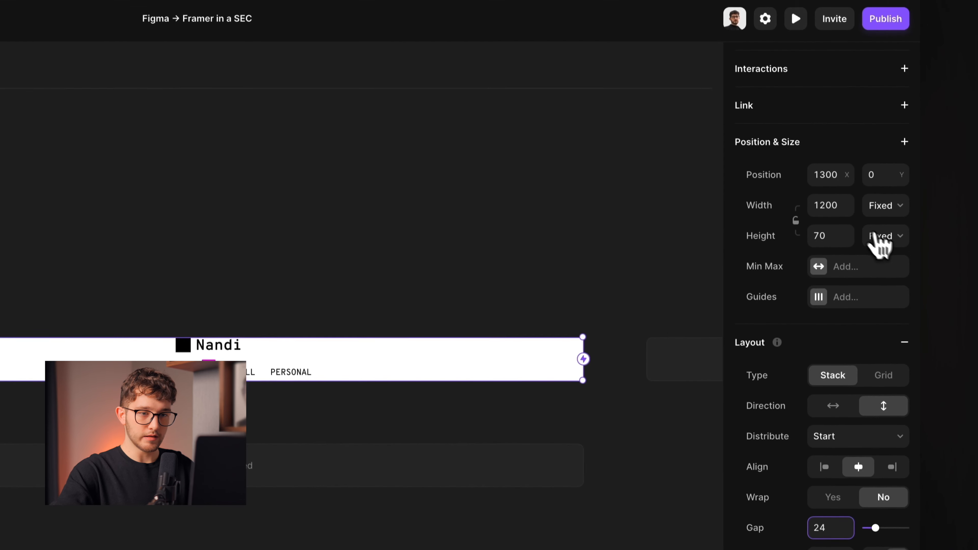
Set the Phone Expanded variant's height to Fit Content and stack the links in its Items group vertically.
{"action": "left_click", "coordinate": [885, 109]}
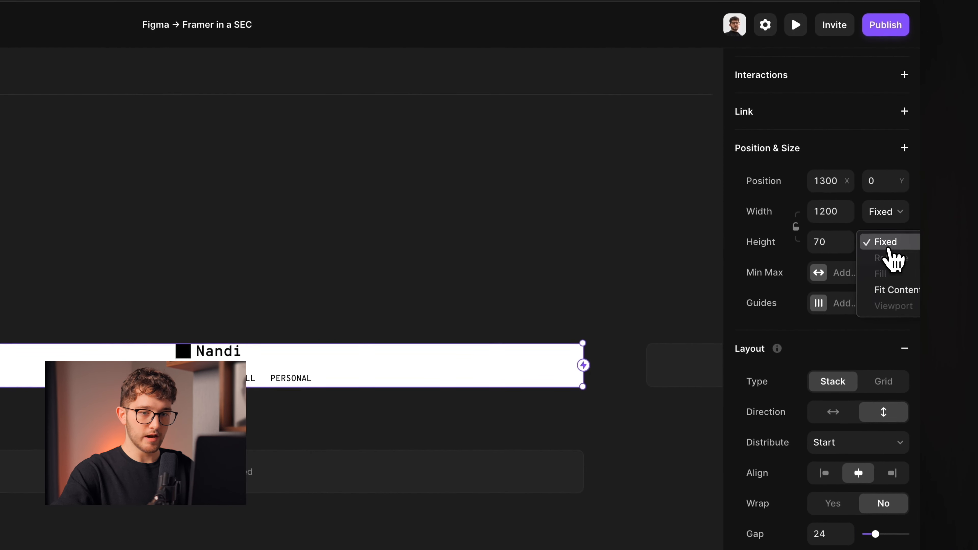
{"action": "left_click", "coordinate": [892, 159]}
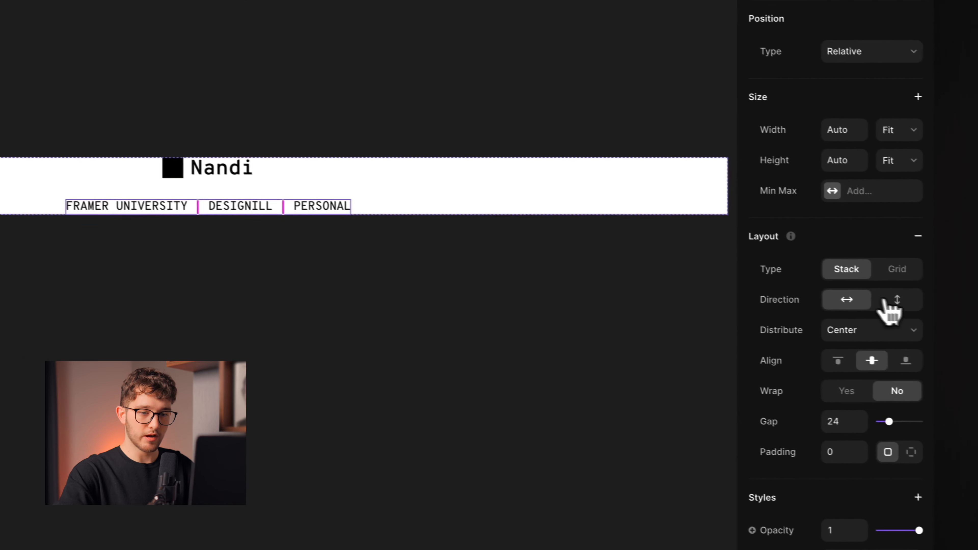
{"action": "left_click", "coordinate": [888, 301]}
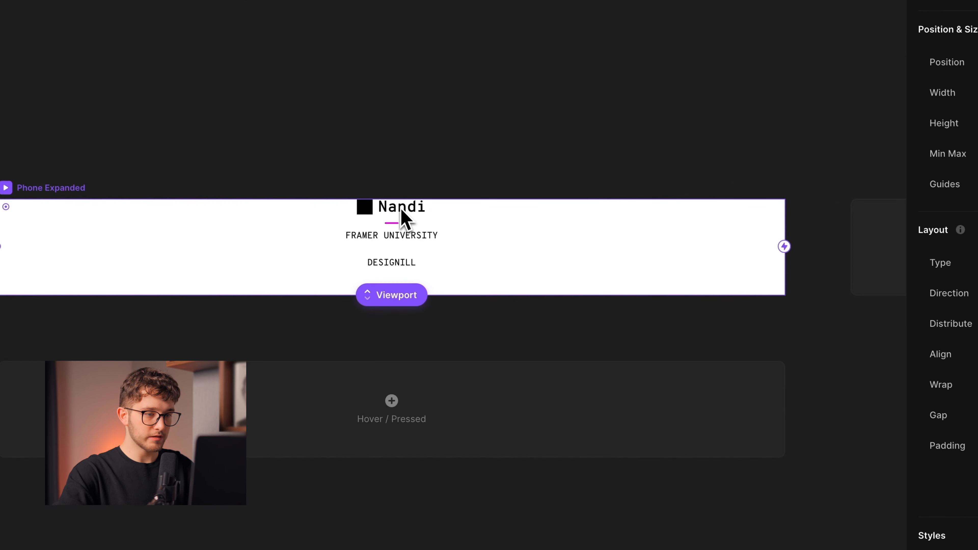
Set the Phone Expanded Logo stack to Fill width with Space Between distribution and make its list icon visible.
{"action": "left_click", "coordinate": [401, 210]}
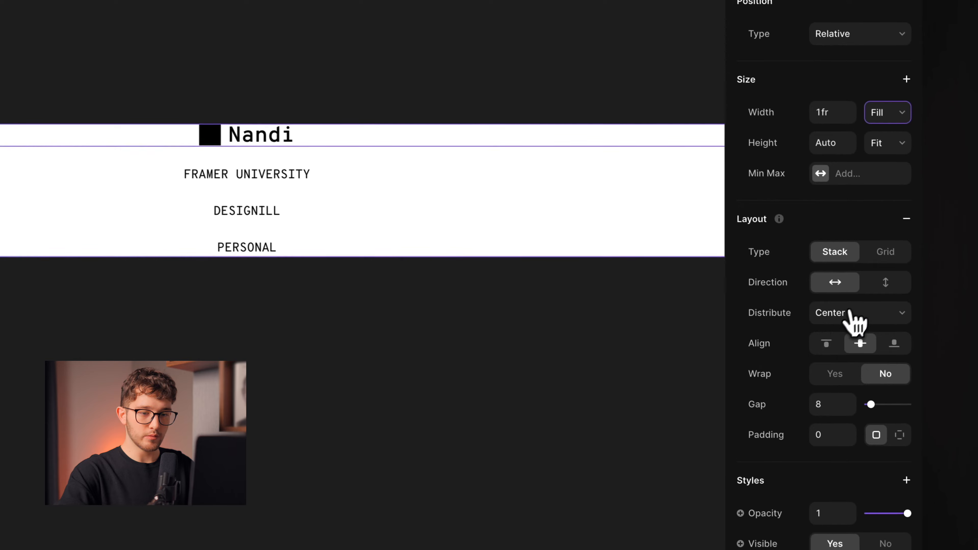
{"action": "left_click", "coordinate": [852, 319]}
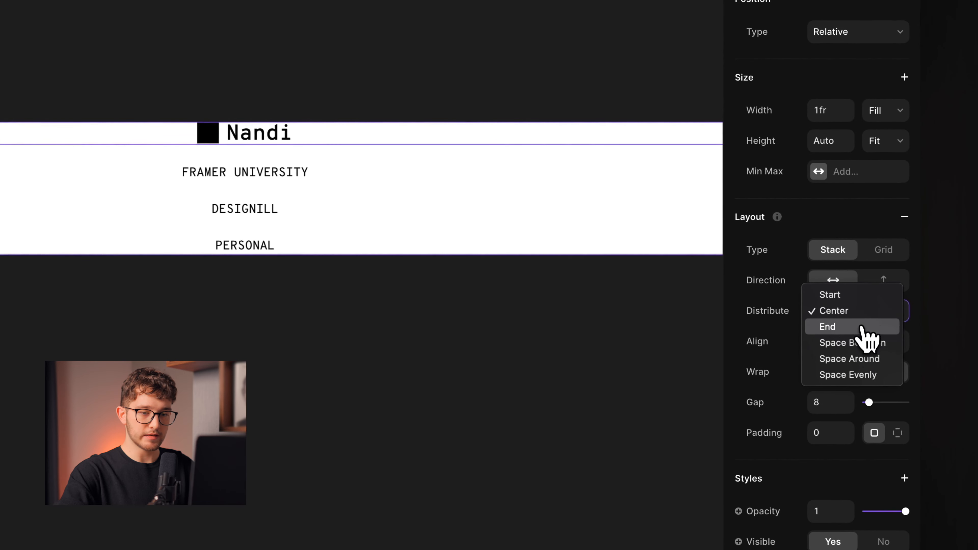
{"action": "left_click", "coordinate": [866, 348]}
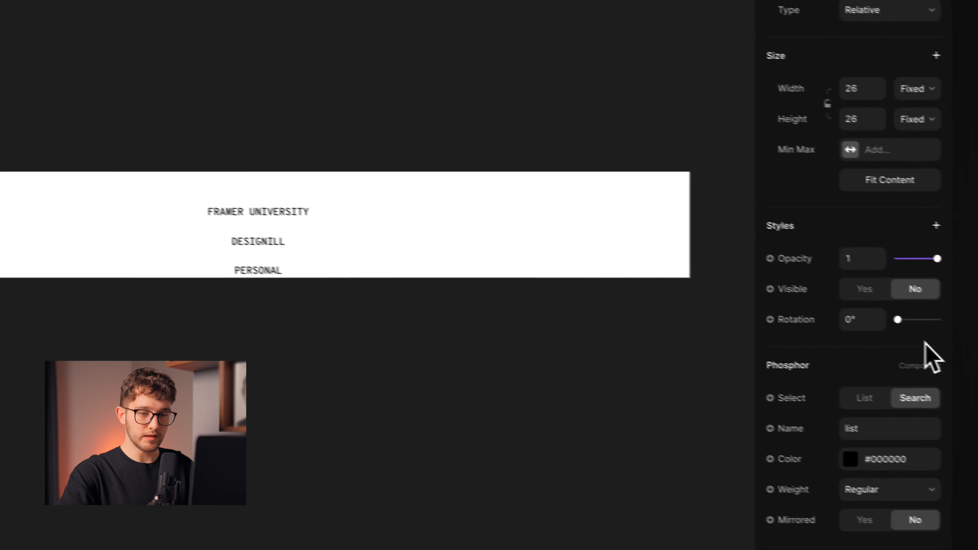
{"action": "left_click", "coordinate": [595, 347]}
Set the bottom padding of the Phone Expanded variant to 48.
{"action": "scroll", "coordinate": [595, 351], "scroll_direction": "down", "scroll_amount": 2}
{"action": "scroll", "coordinate": [597, 354], "scroll_direction": "up", "scroll_amount": 5}
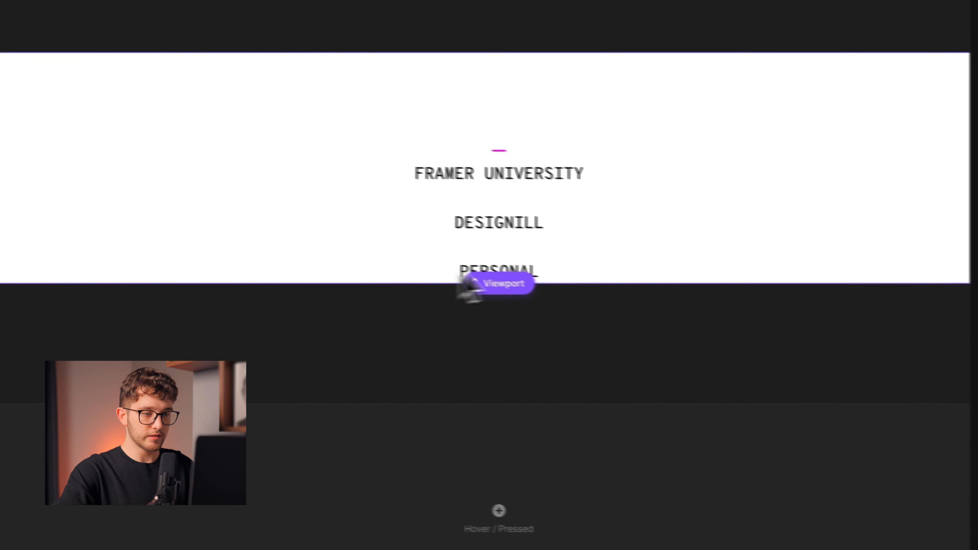
{"action": "left_click", "coordinate": [872, 344]}
{"action": "type", "text": "48"}
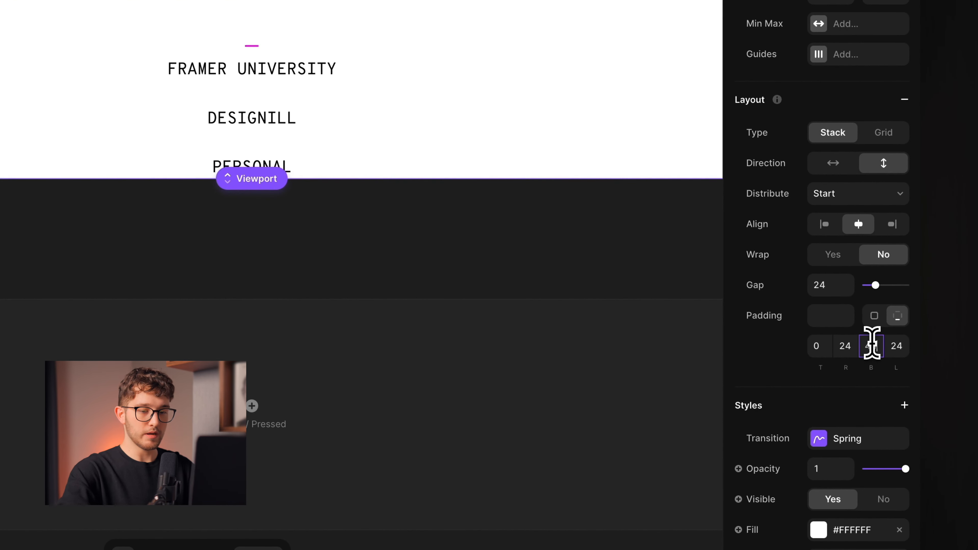
{"action": "key", "text": "Return"}
{"action": "left_click", "coordinate": [67, 271]}
{"action": "scroll", "coordinate": [67, 272], "scroll_direction": "down", "scroll_amount": 5}
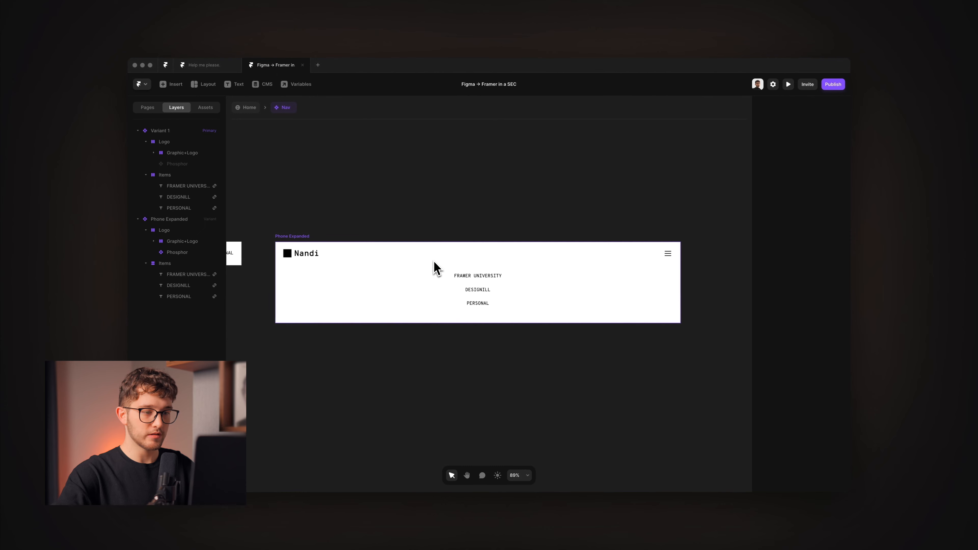